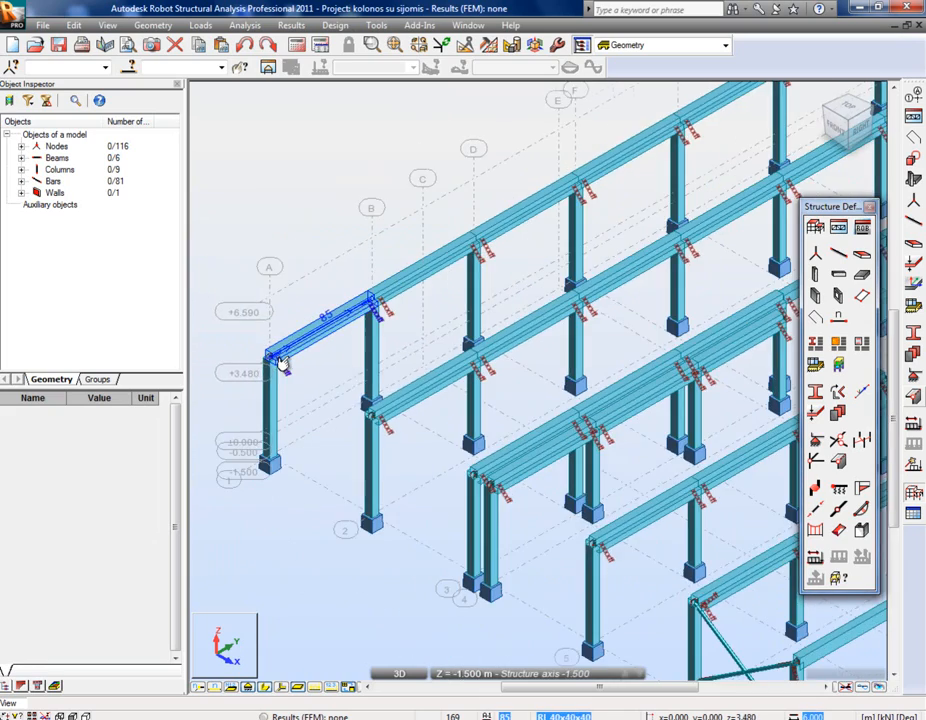
pyautogui.scroll(6, 330, 378)
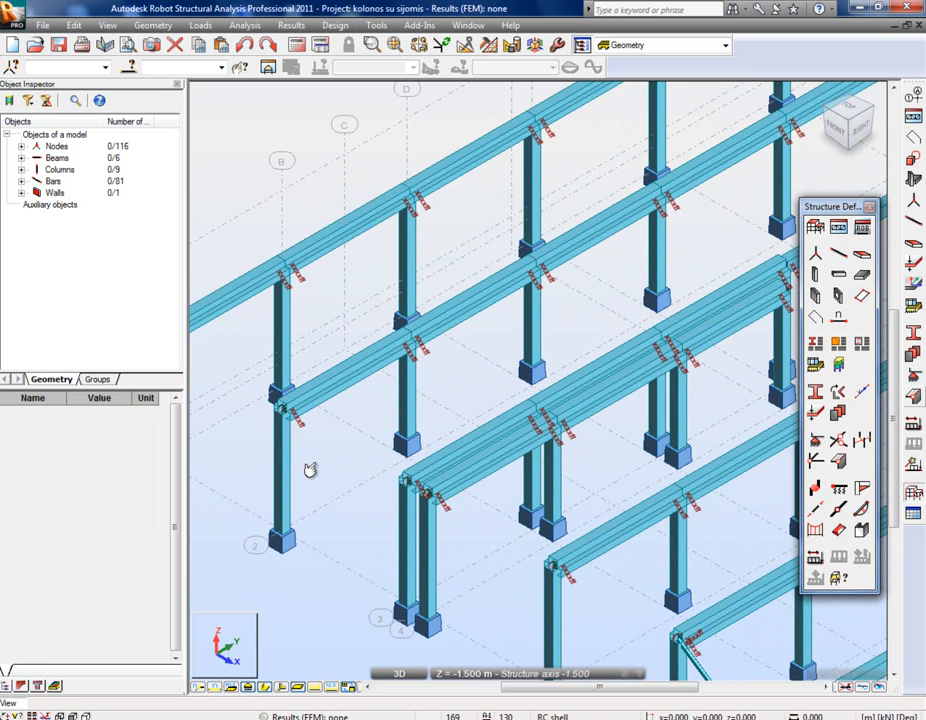
pyautogui.scroll(-3, 312, 468)
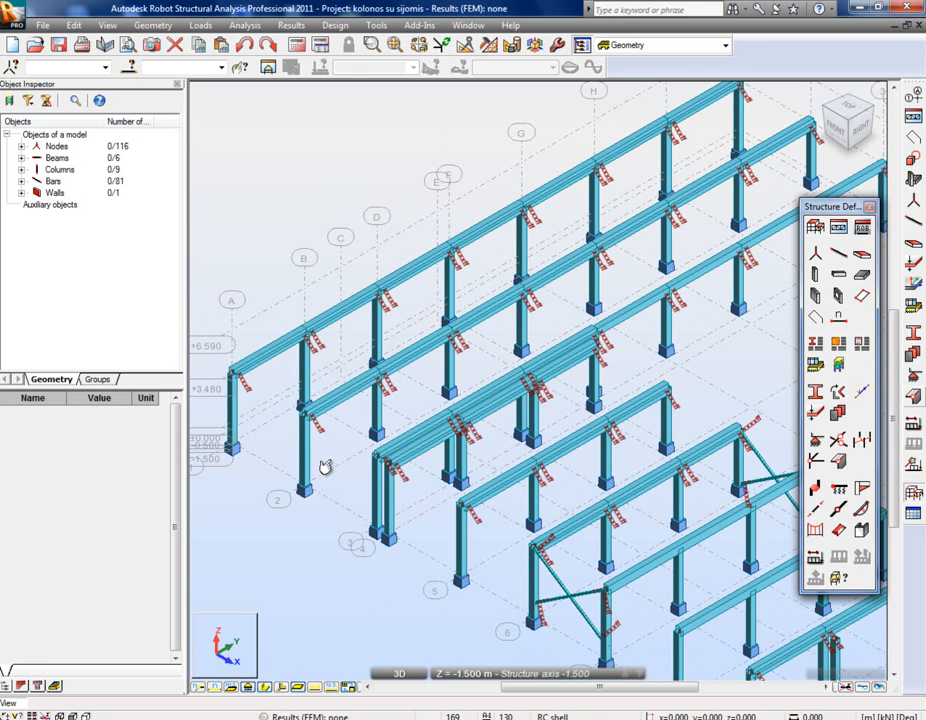
pyautogui.scroll(3, 280, 446)
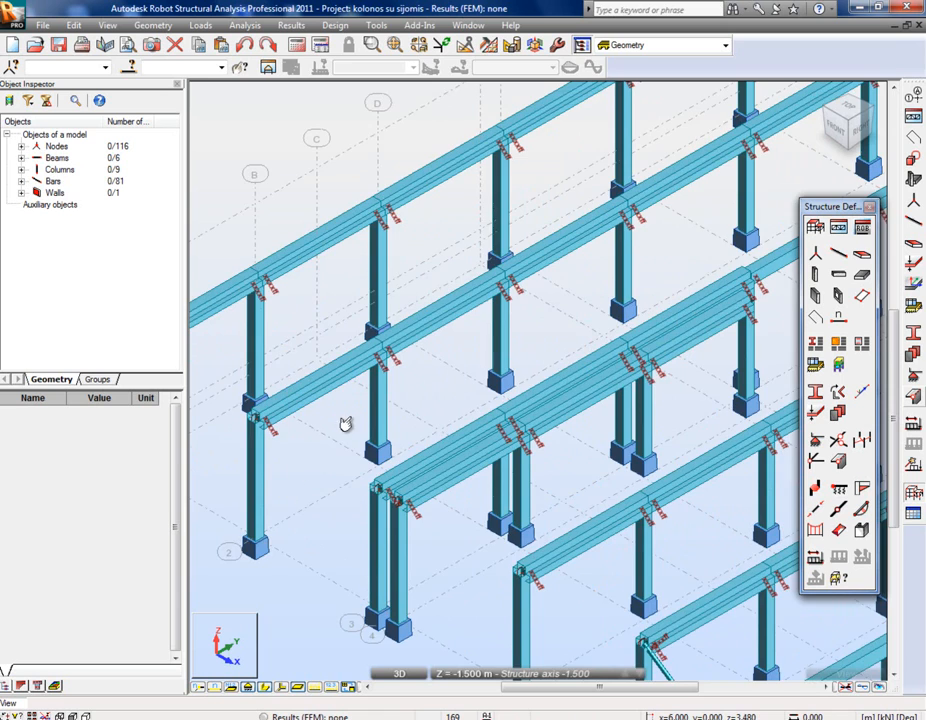
pyautogui.scroll(-3, 327, 440)
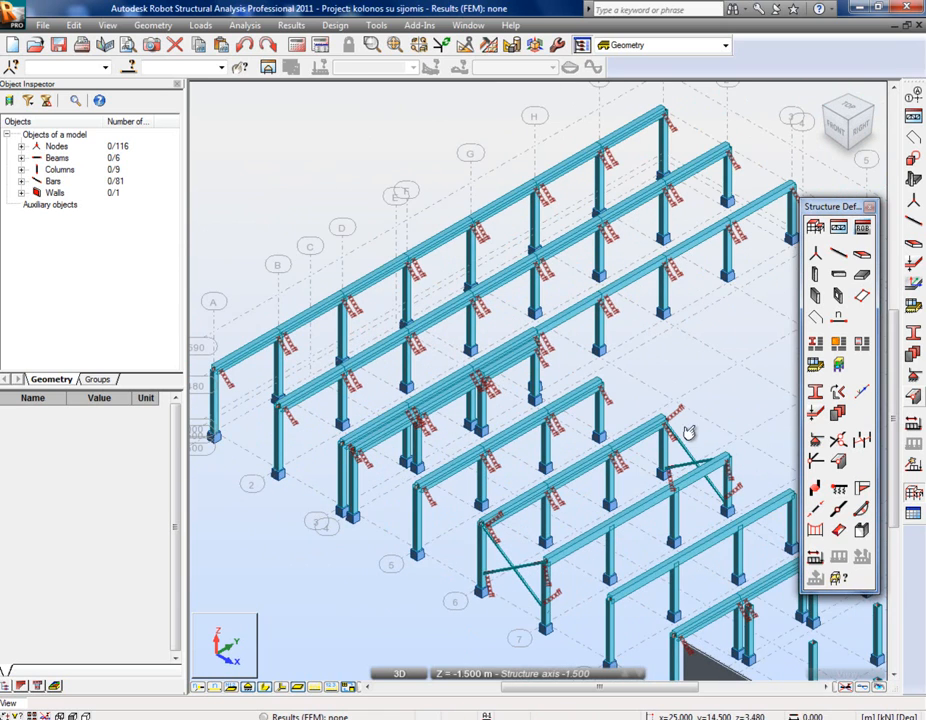
# - Start a new offset definition from the existing "Apatinė lentyna" offset and label it "Rygeliai"
pyautogui.click(816, 489)
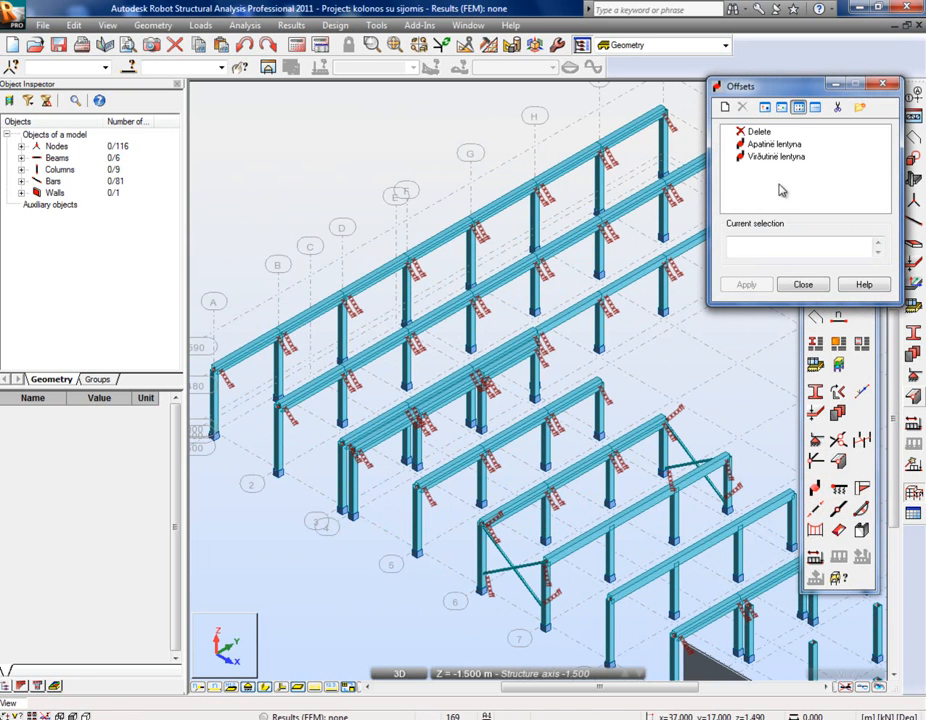
pyautogui.click(778, 145)
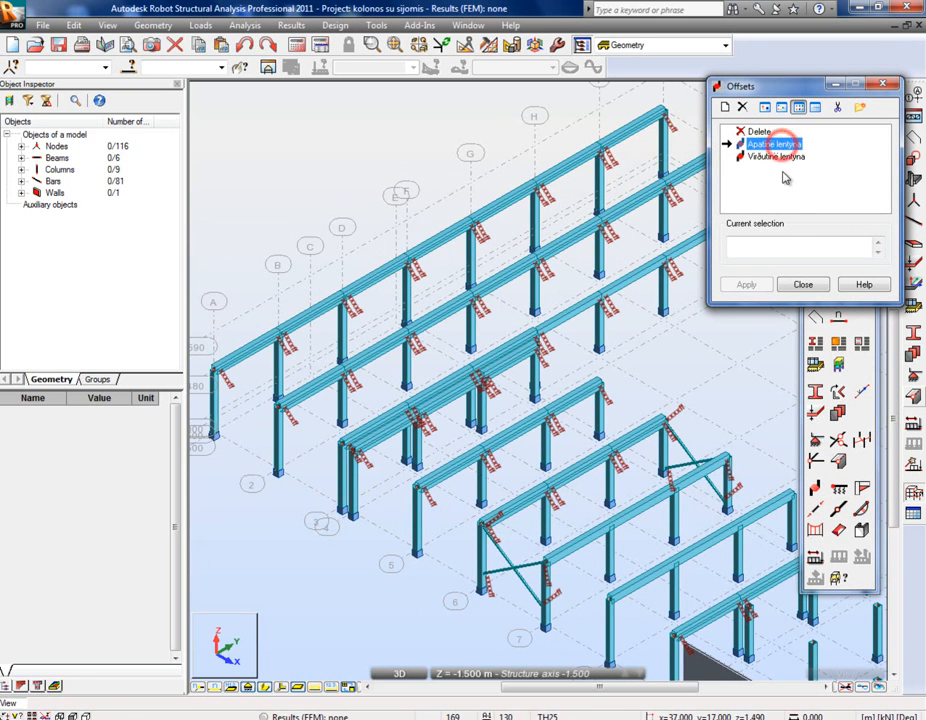
pyautogui.doubleClick(778, 145)
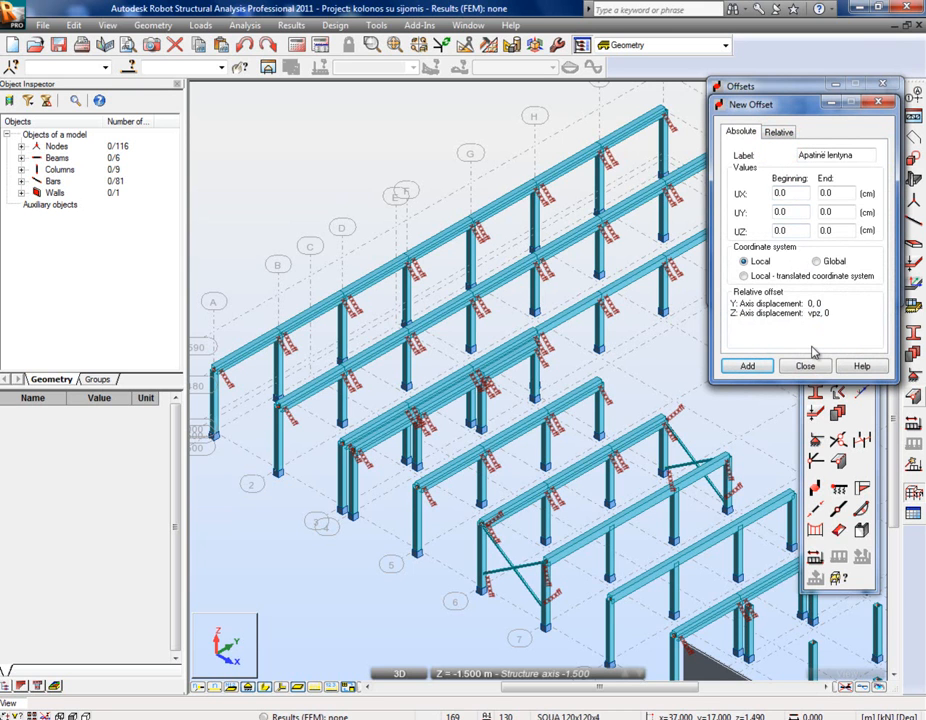
pyautogui.doubleClick(865, 155)
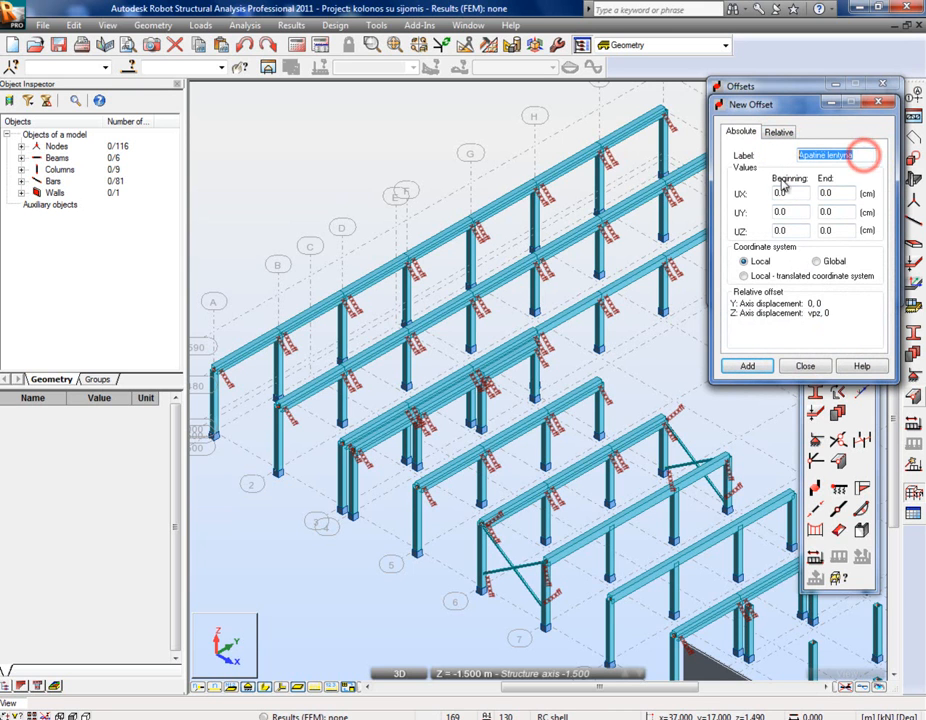
pyautogui.write('Rygelia')
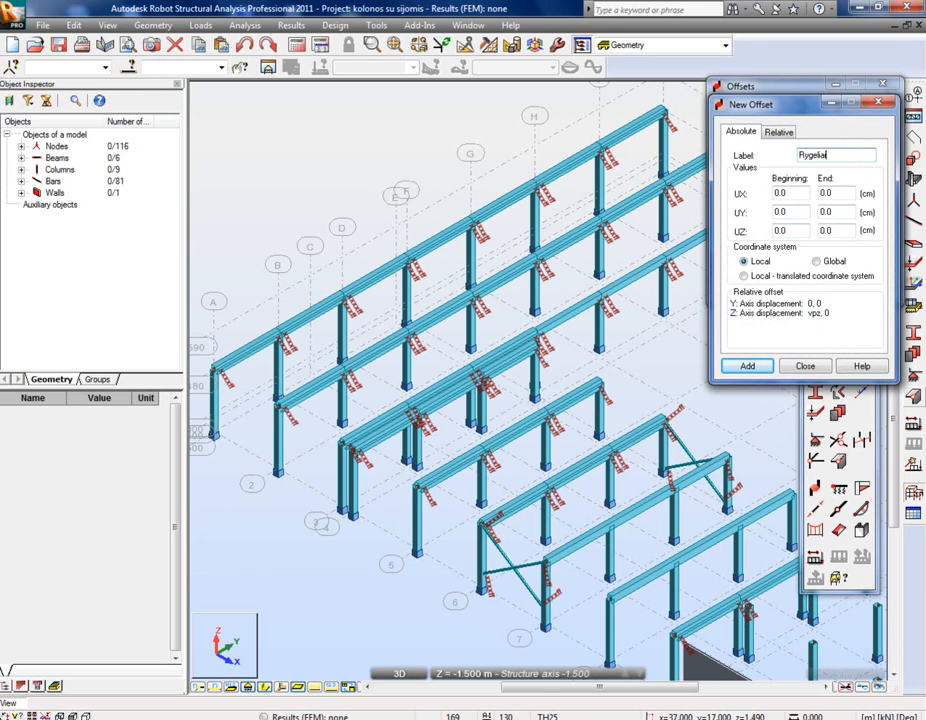
pyautogui.click(805, 194)
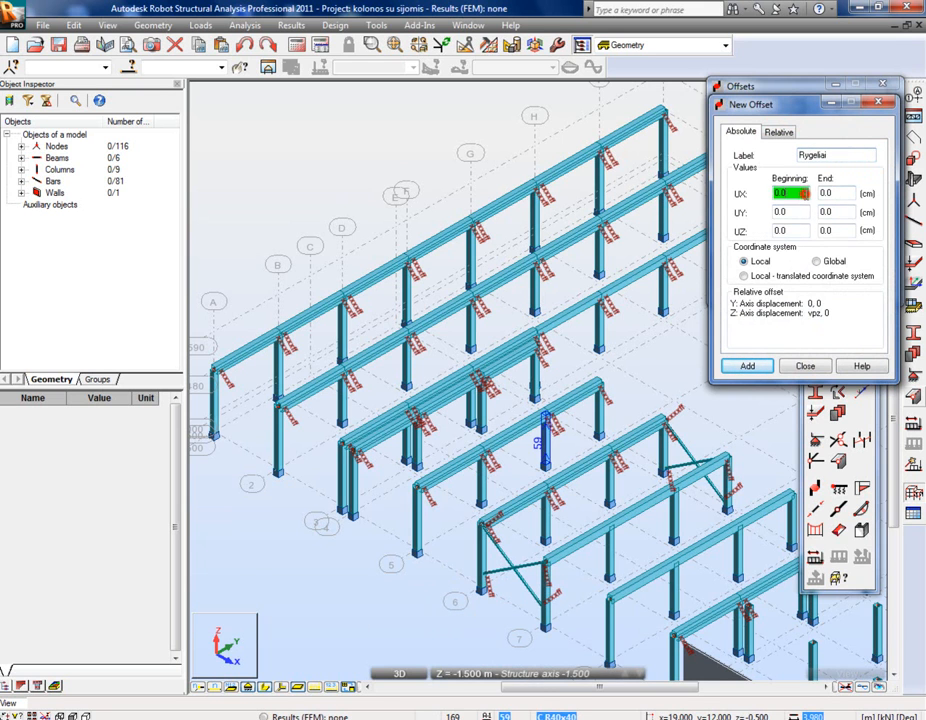
pyautogui.click(838, 193)
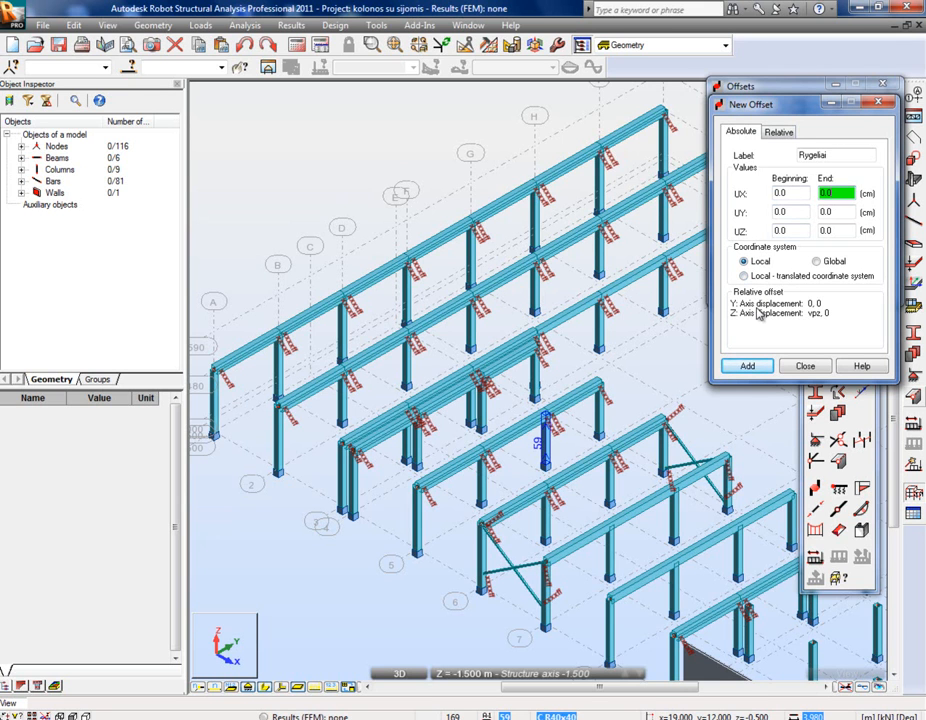
# - Extend the new offset's label to "Rygeliai_pradzia"
pyautogui.click(849, 157)
pyautogui.write('i')
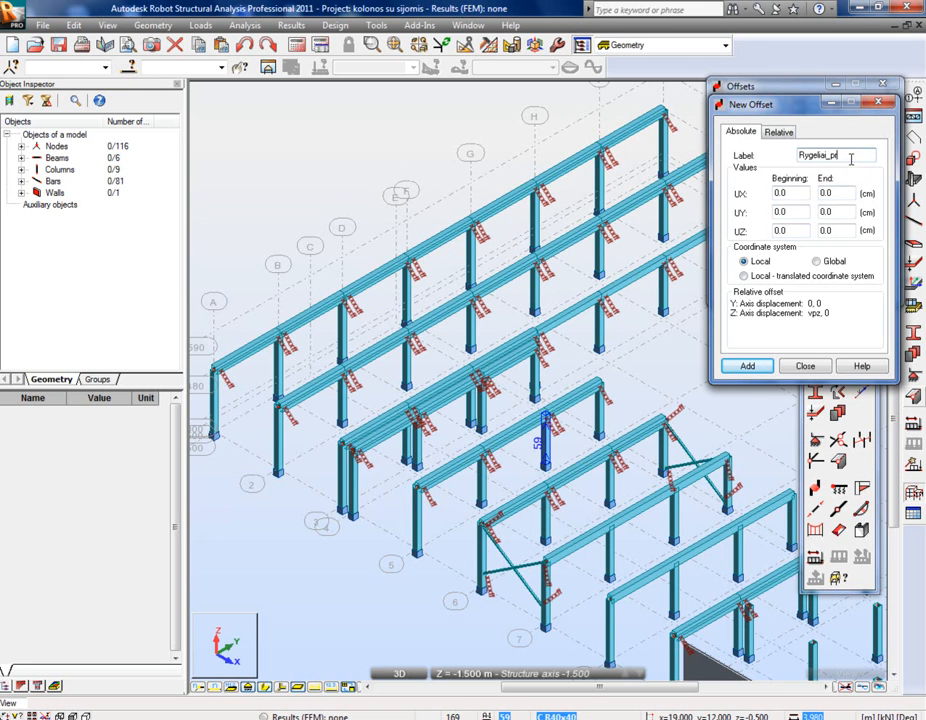
pyautogui.write('_pradzia')
# - Set the offset's UX to 30 cm and UZ to 25 cm at both beginning and end
pyautogui.click(798, 196)
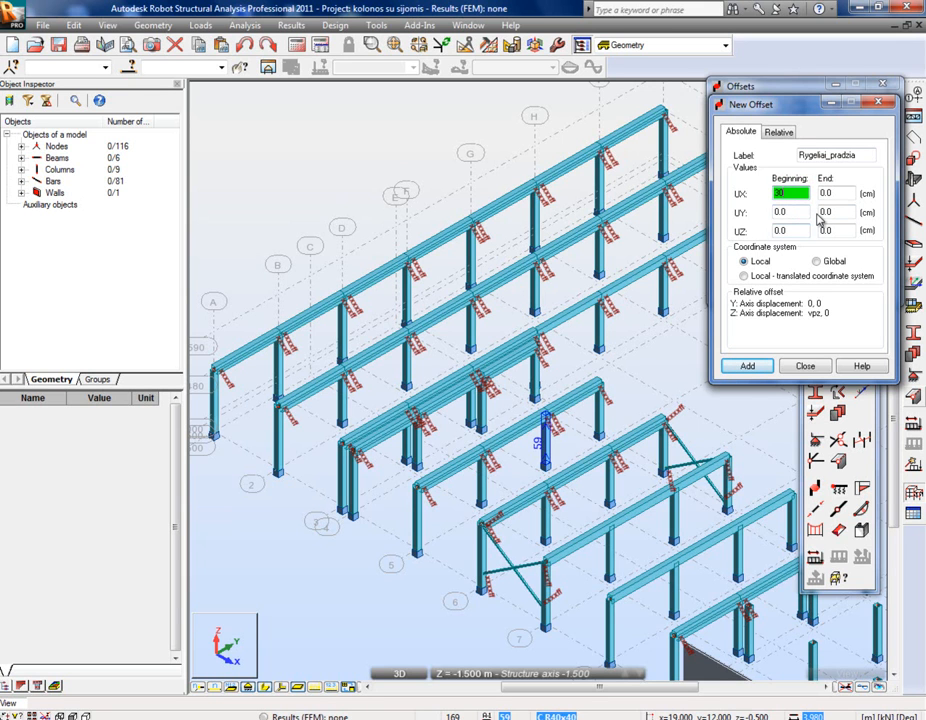
pyautogui.press('Tab')
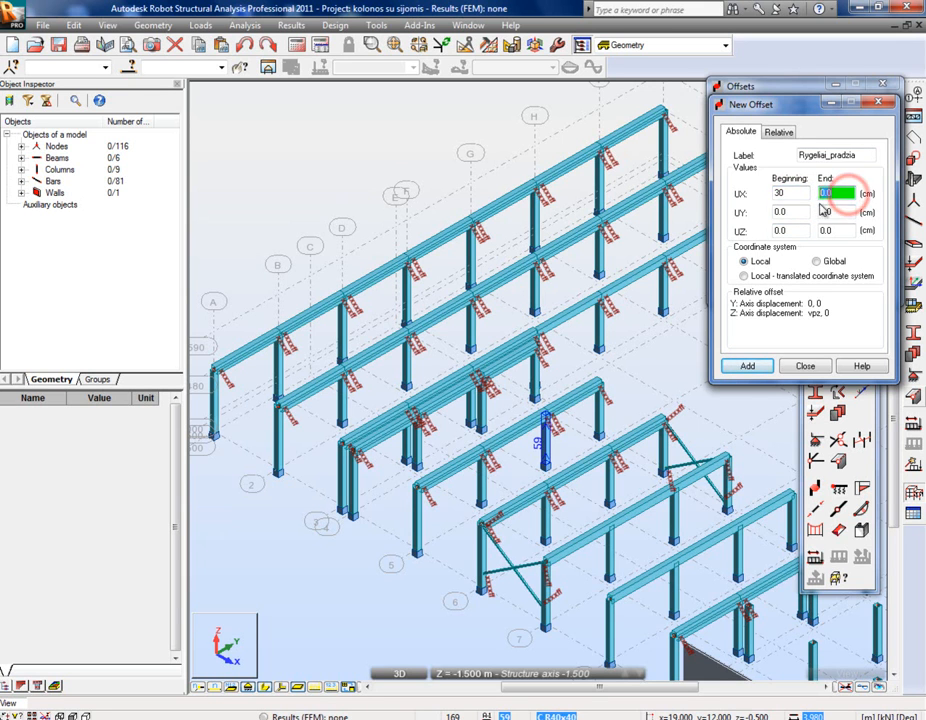
pyautogui.write('30')
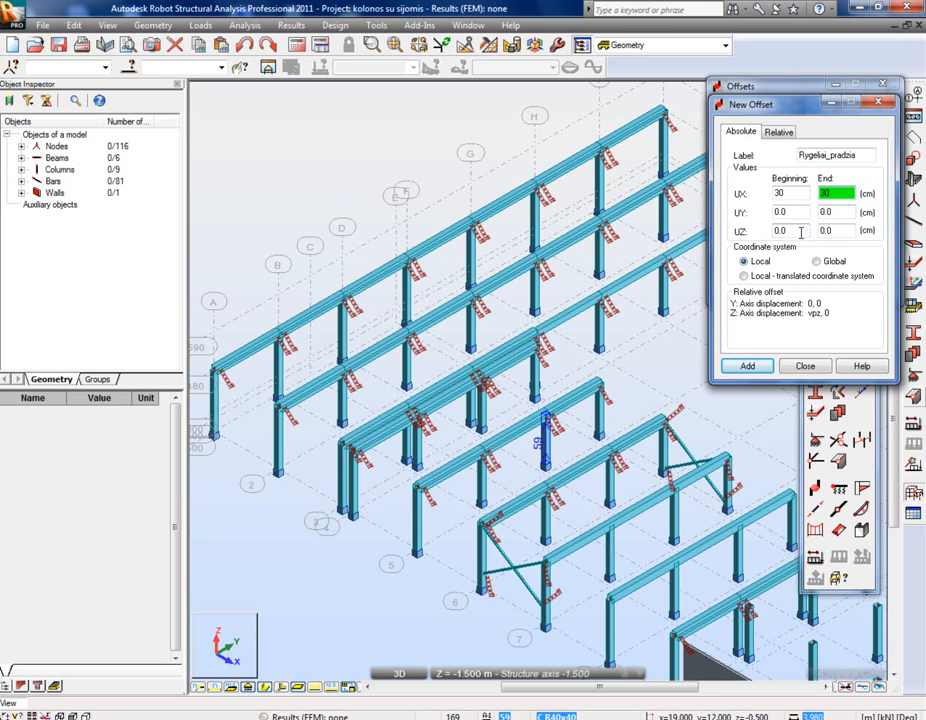
pyautogui.click(801, 232)
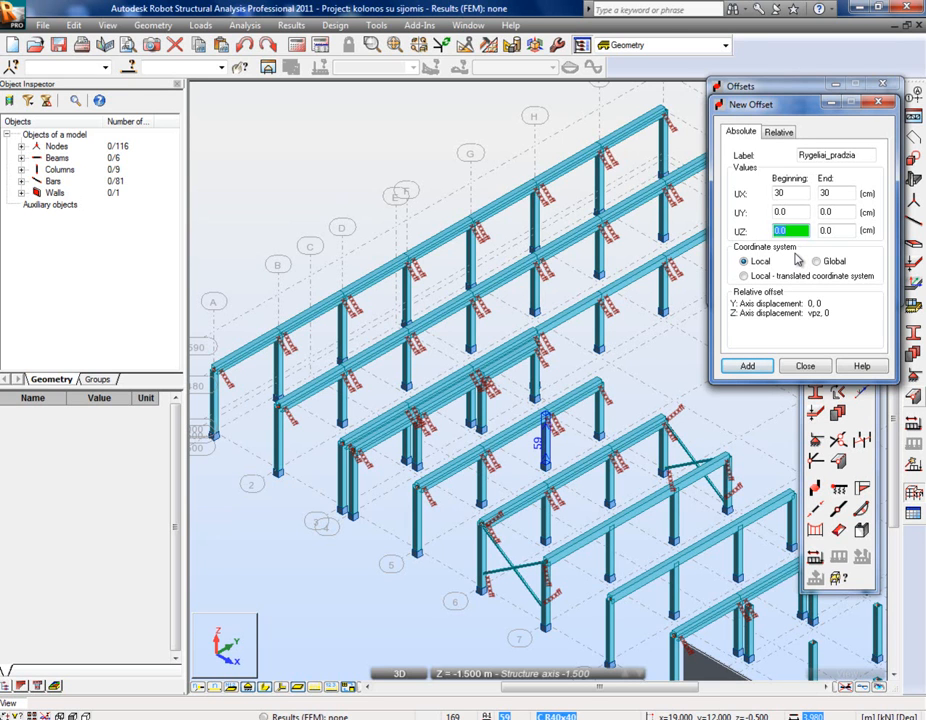
pyautogui.write('25')
pyautogui.press('Tab')
pyautogui.write('25')
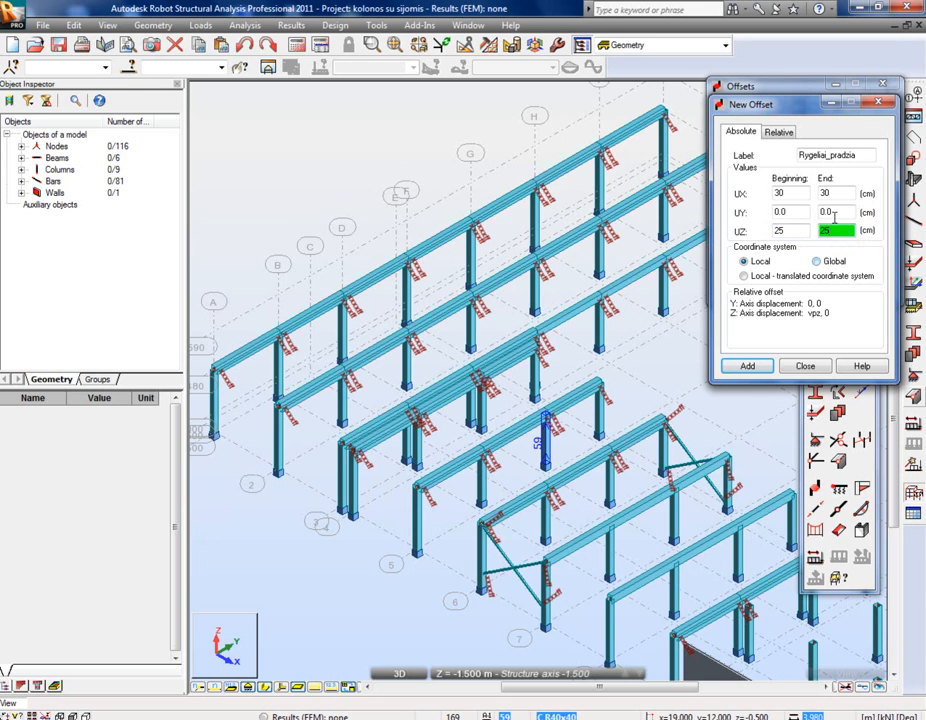
# - Shorten the label to "Rygeliai", add the offset to the list, and close its definition
pyautogui.moveTo(829, 155); pyautogui.dragTo(868, 160)
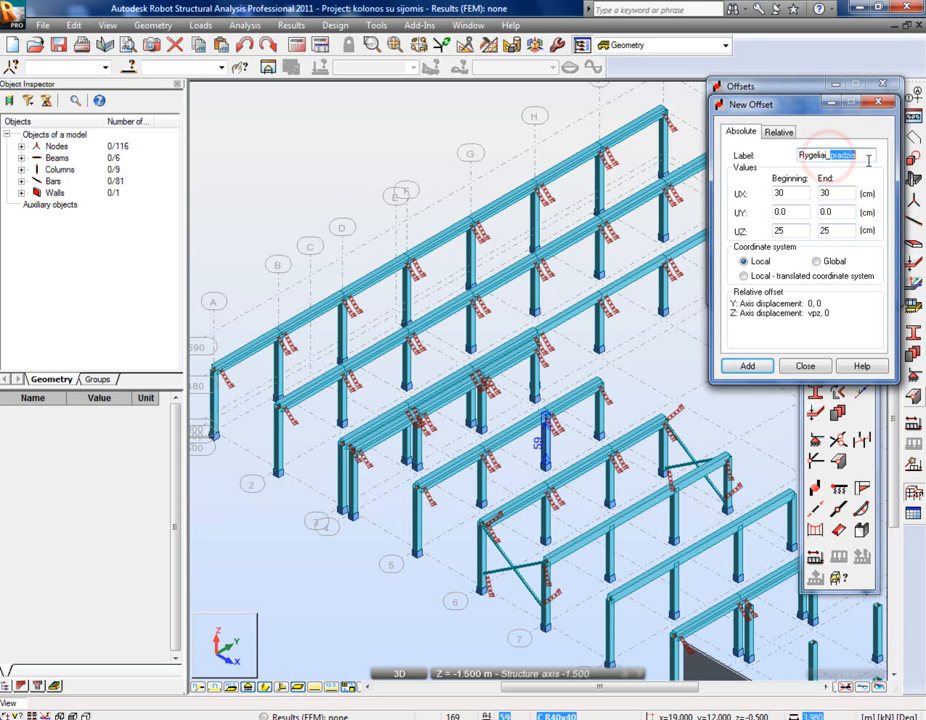
pyautogui.press('BackSpace')
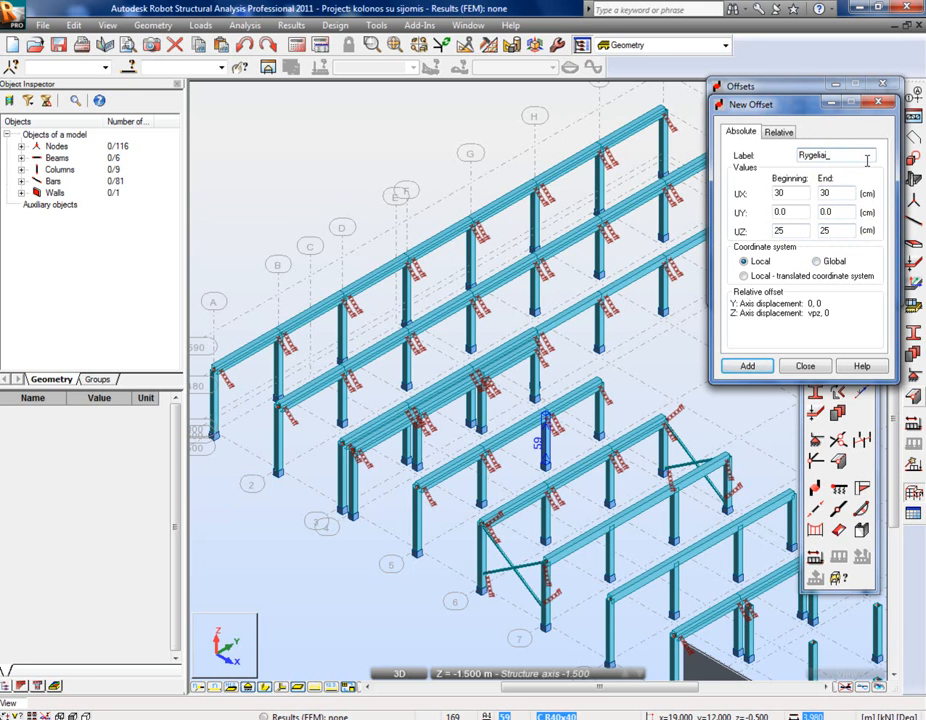
pyautogui.click(759, 370)
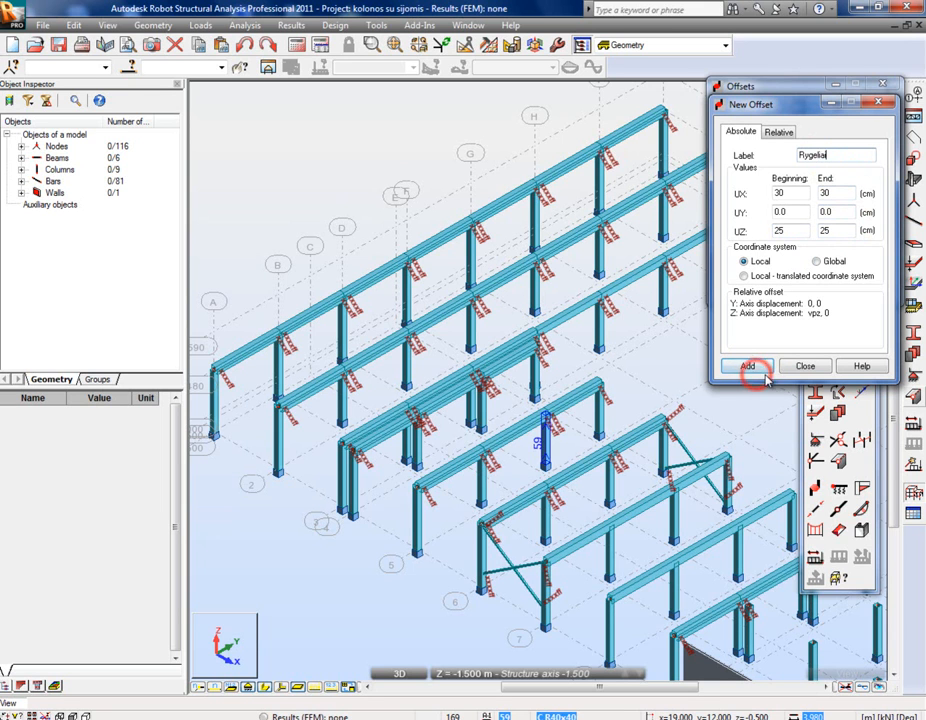
pyautogui.click(748, 366)
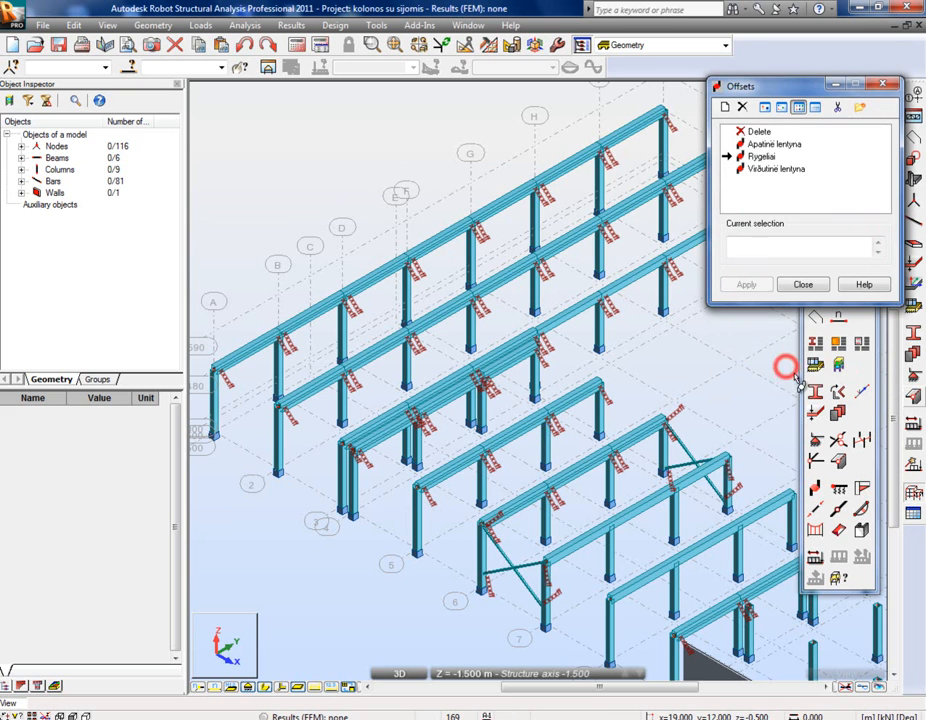
# - Apply the "Rygeliai" offset to the first beam on axis 2, between axes A and B
pyautogui.click(311, 394)
pyautogui.scroll(1, 262, 424)
pyautogui.scroll(1, 316, 436)
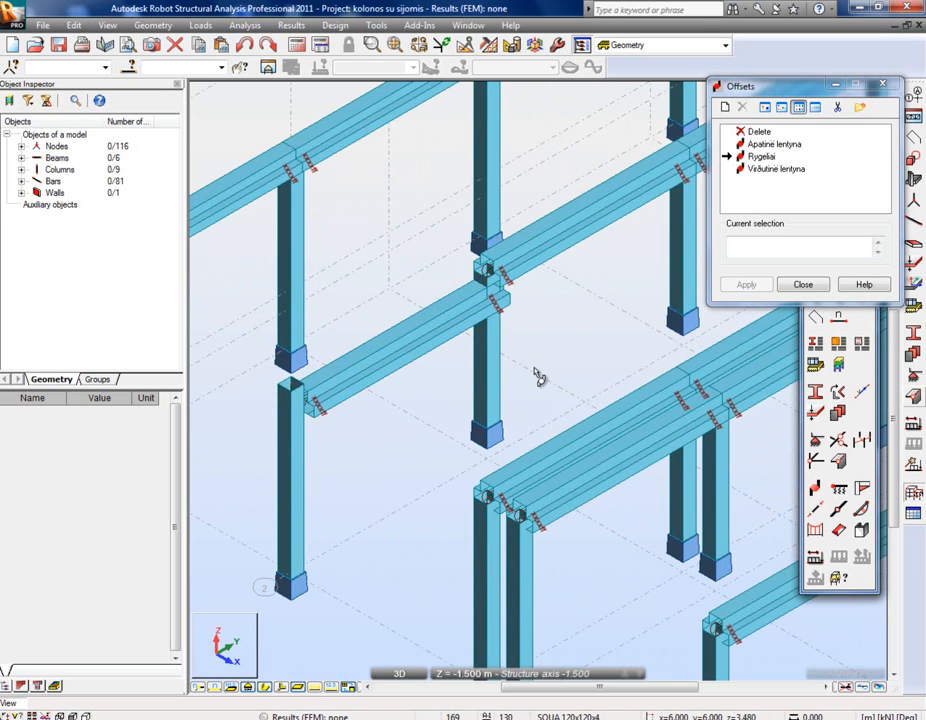
pyautogui.scroll(-1, 537, 376)
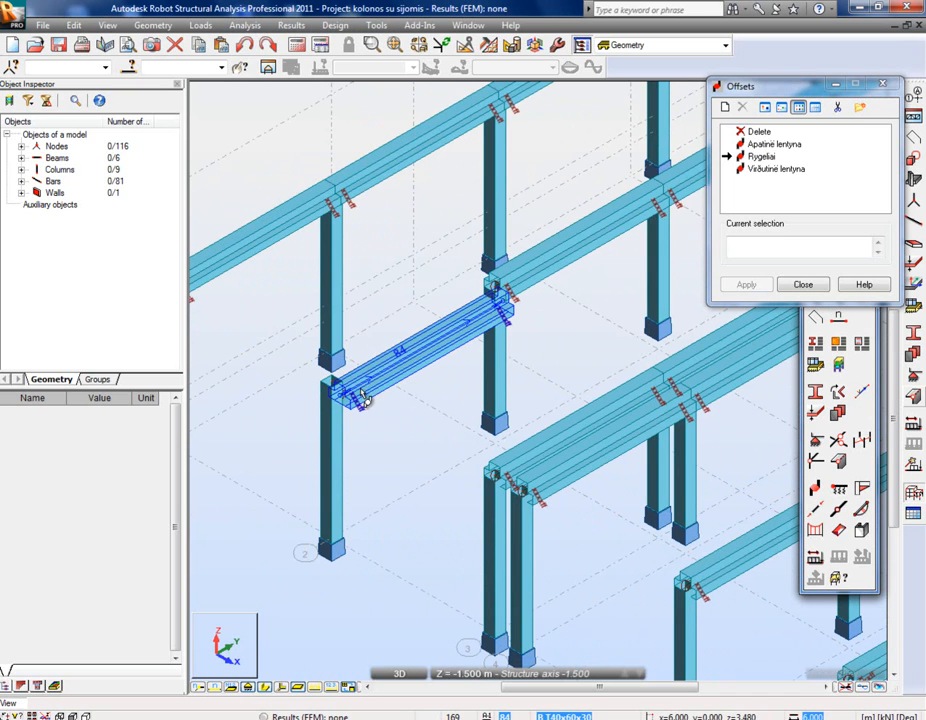
# - Set the "Rygeliai" offset's end UX to -30 cm, save the change, and close the Offsets dialog
pyautogui.doubleClick(762, 156)
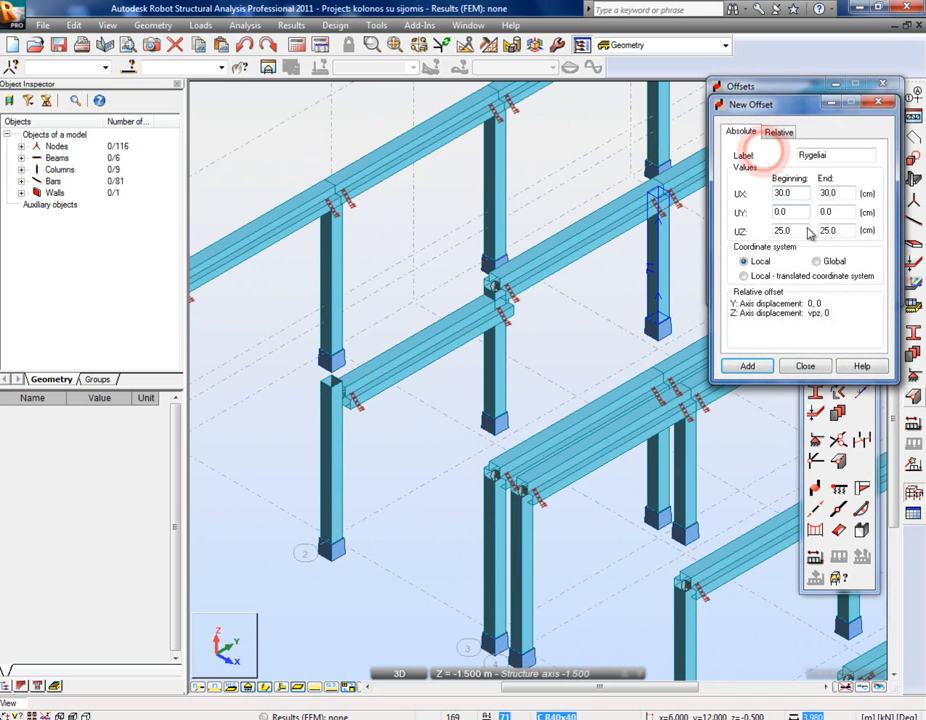
pyautogui.doubleClick(835, 193)
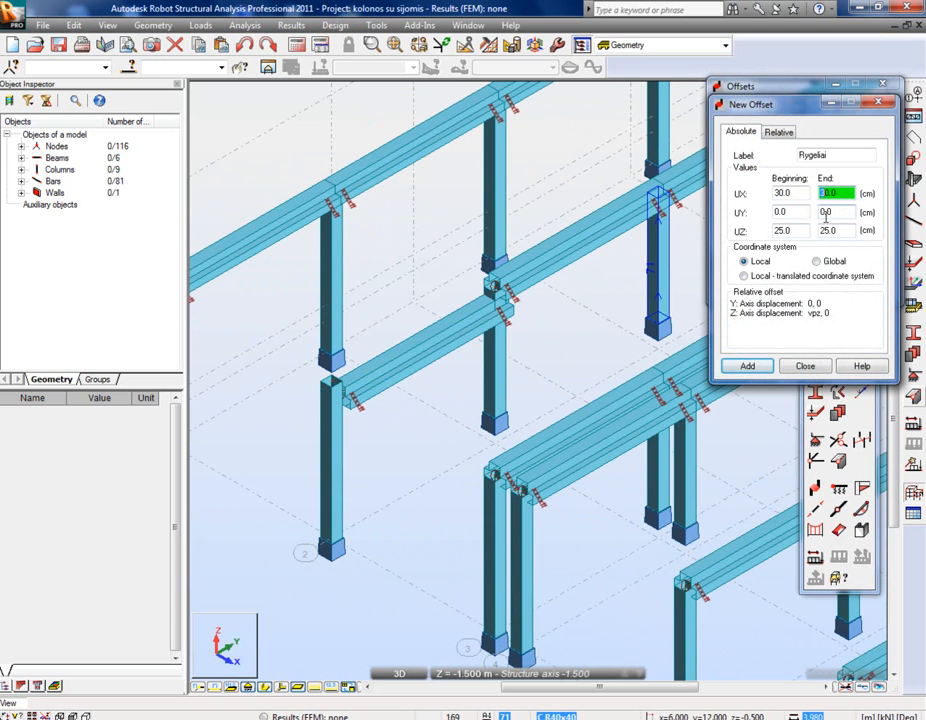
pyautogui.click(747, 366)
pyautogui.click(752, 270)
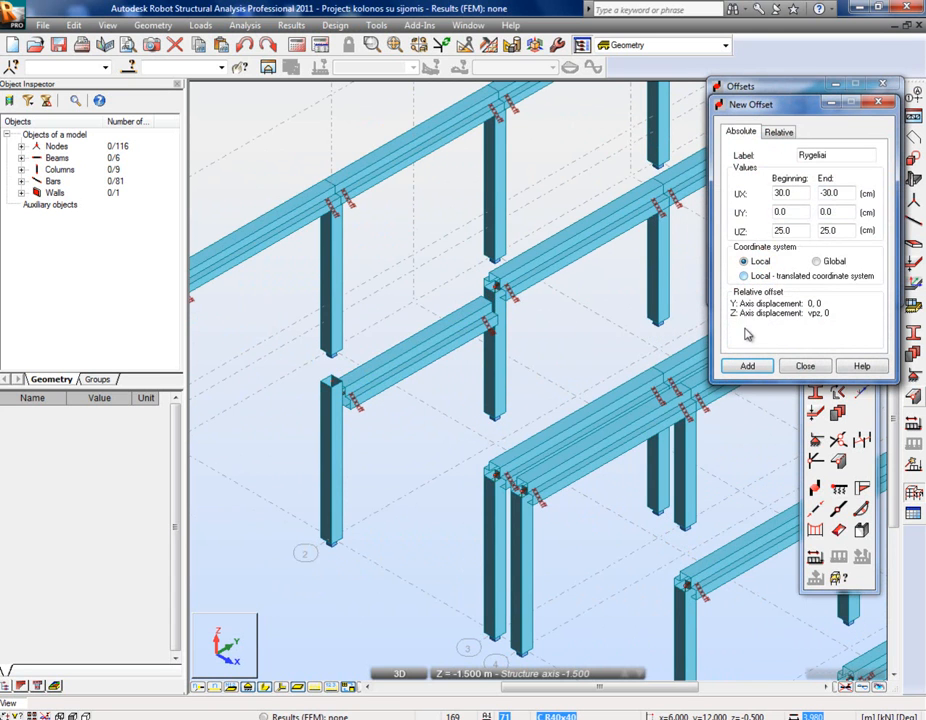
pyautogui.click(799, 367)
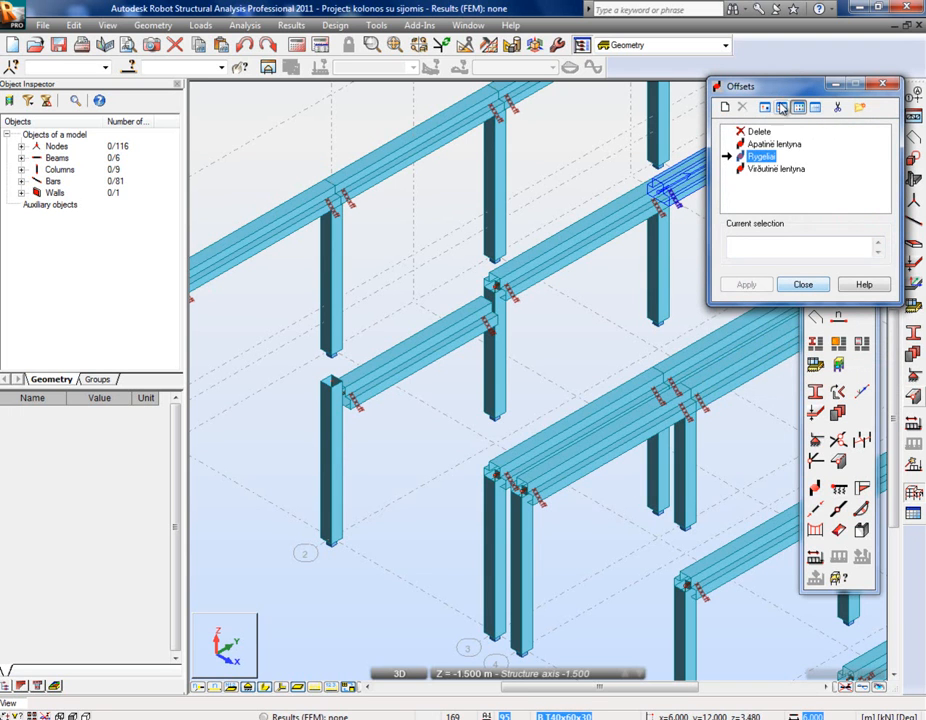
pyautogui.click(881, 83)
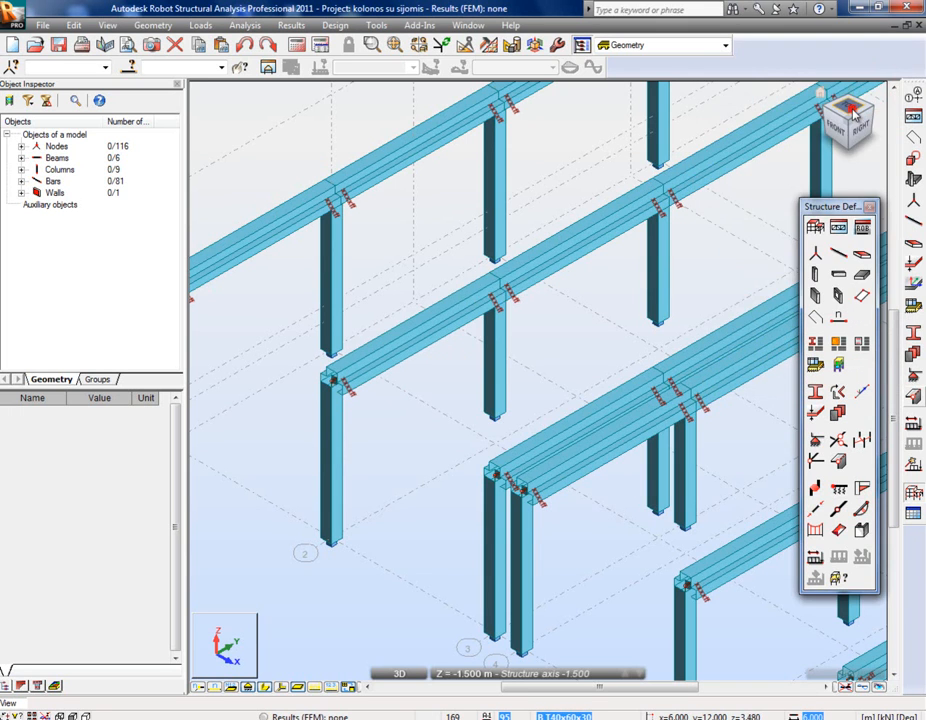
# - Select the first beam on axis 2 in the top view and examine it there and in the 3D view
pyautogui.click(850, 108)
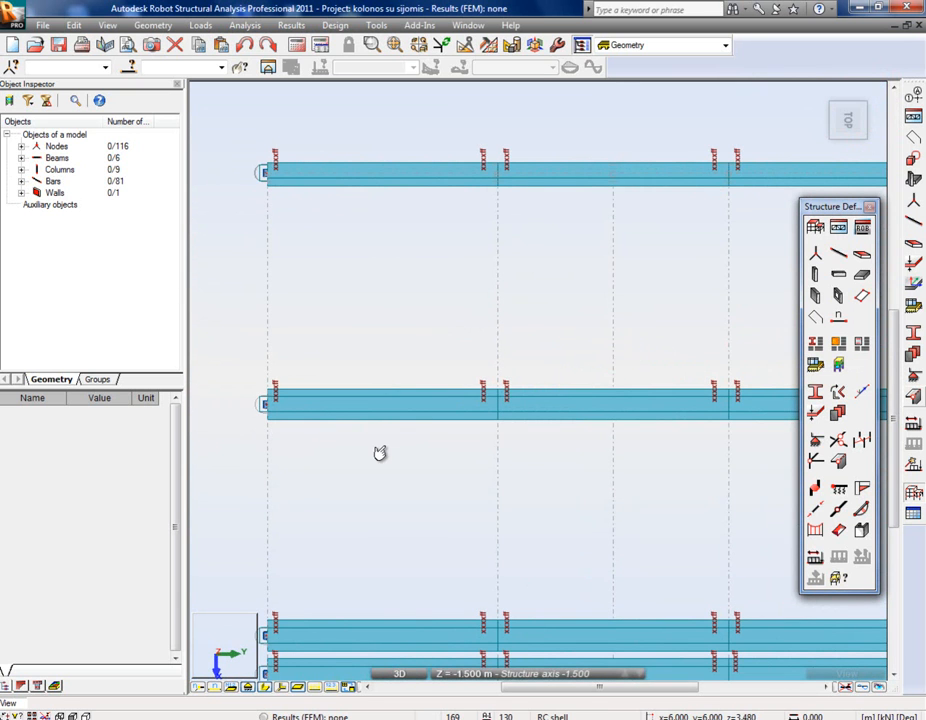
pyautogui.click(389, 416)
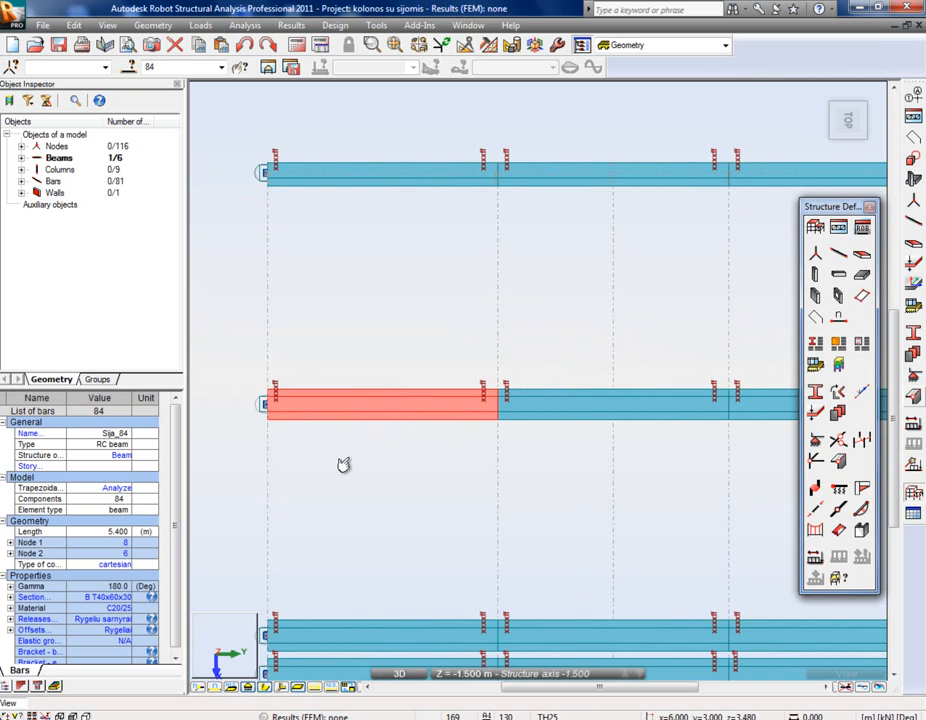
pyautogui.scroll(-3, 497, 405)
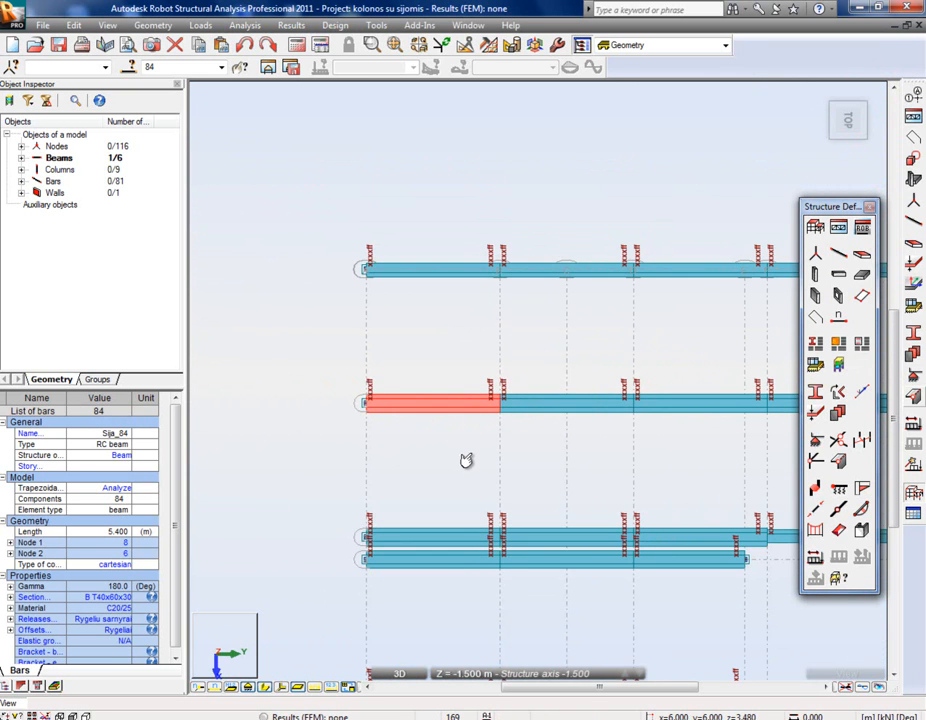
pyautogui.scroll(1, 476, 445)
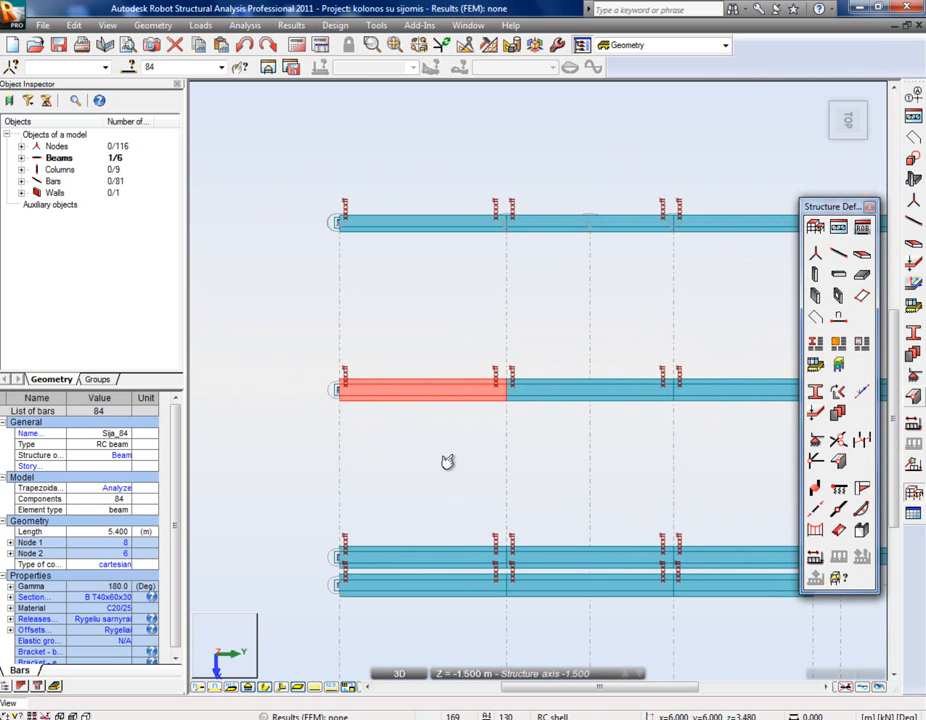
pyautogui.click(833, 143)
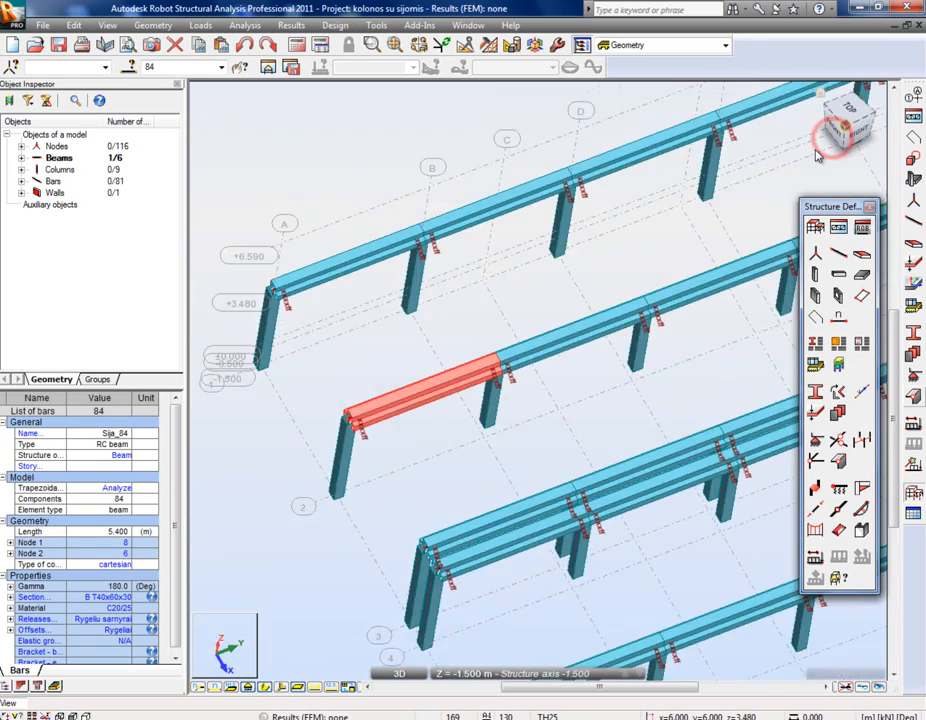
pyautogui.scroll(2, 431, 446)
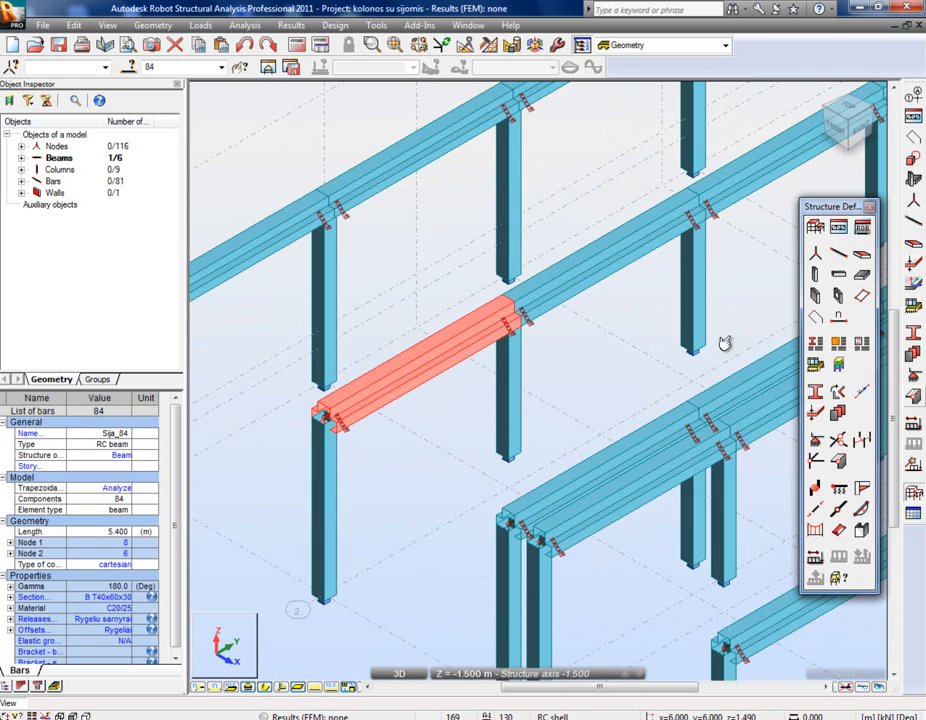
# - Turn on the display of offsets for the structure in the 3D view
pyautogui.click(816, 490)
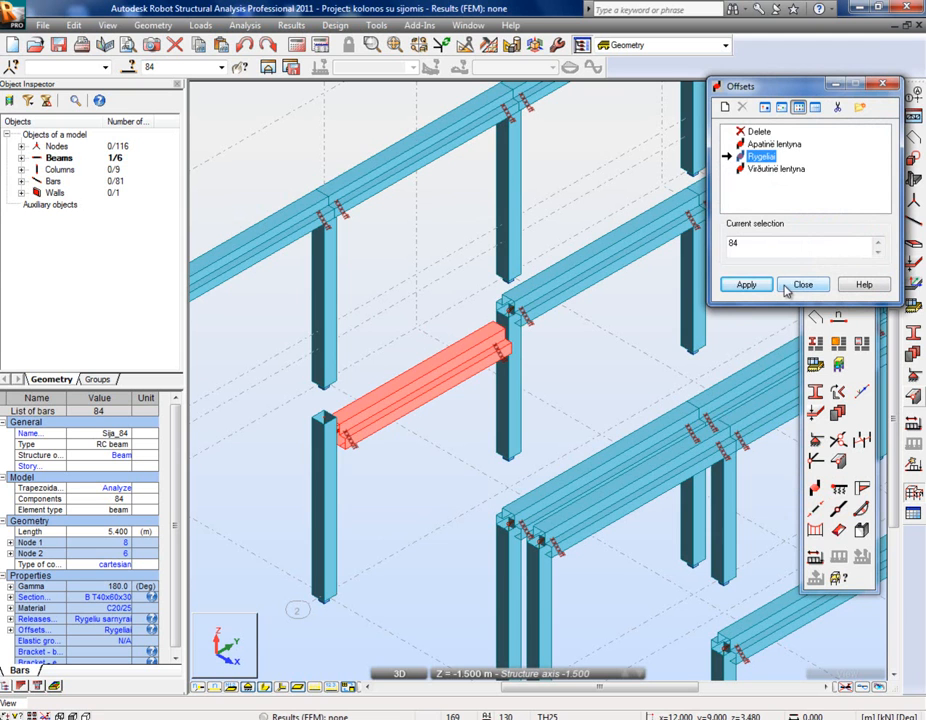
pyautogui.click(790, 286)
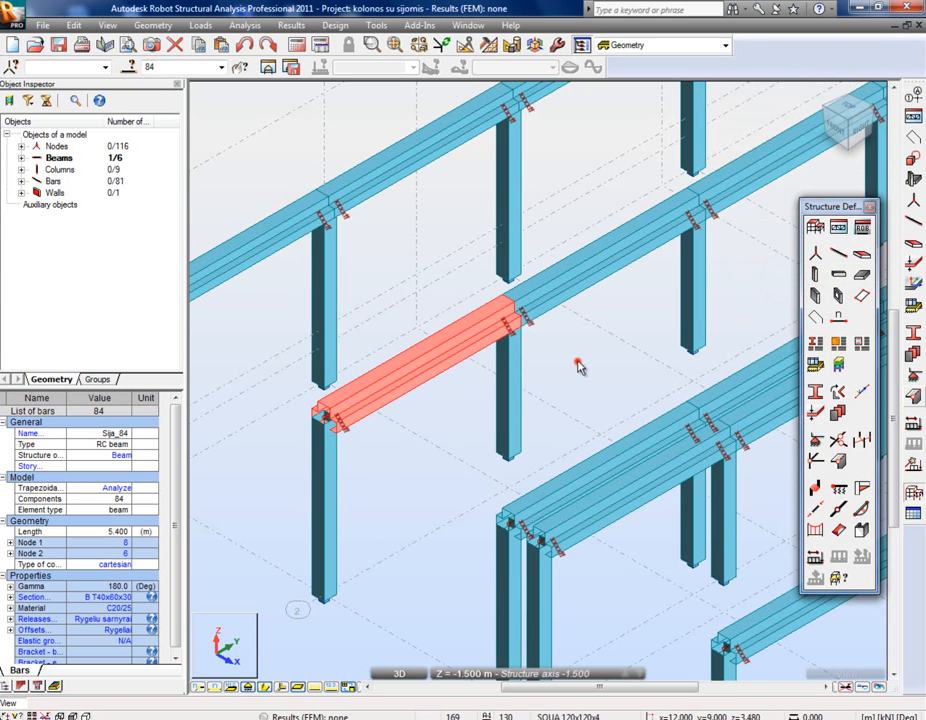
pyautogui.rightClick(573, 368)
pyautogui.click(557, 509)
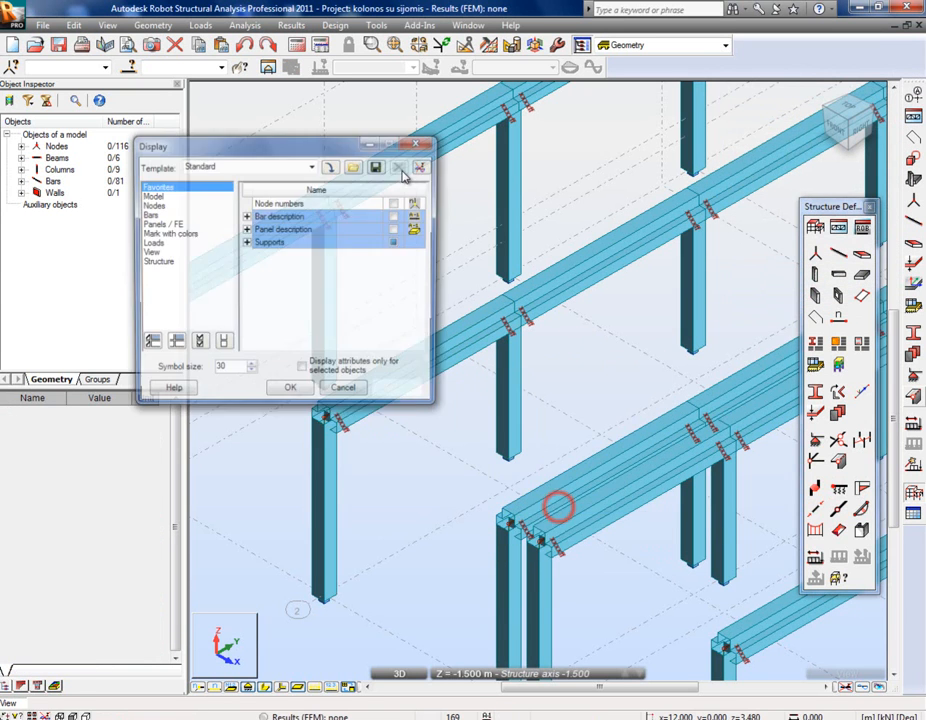
pyautogui.click(396, 294)
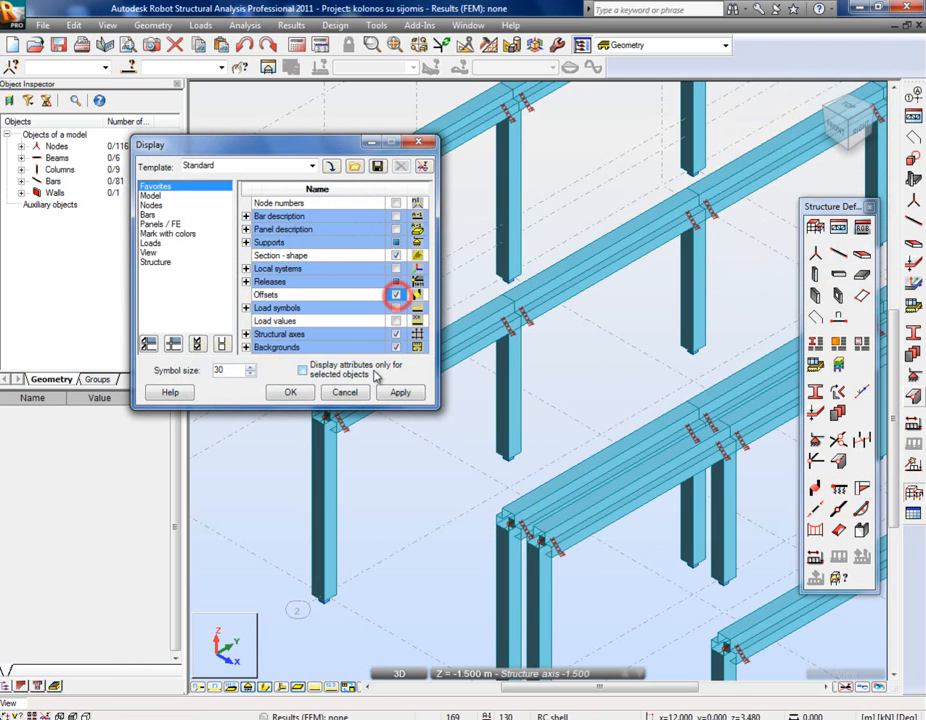
pyautogui.click(295, 392)
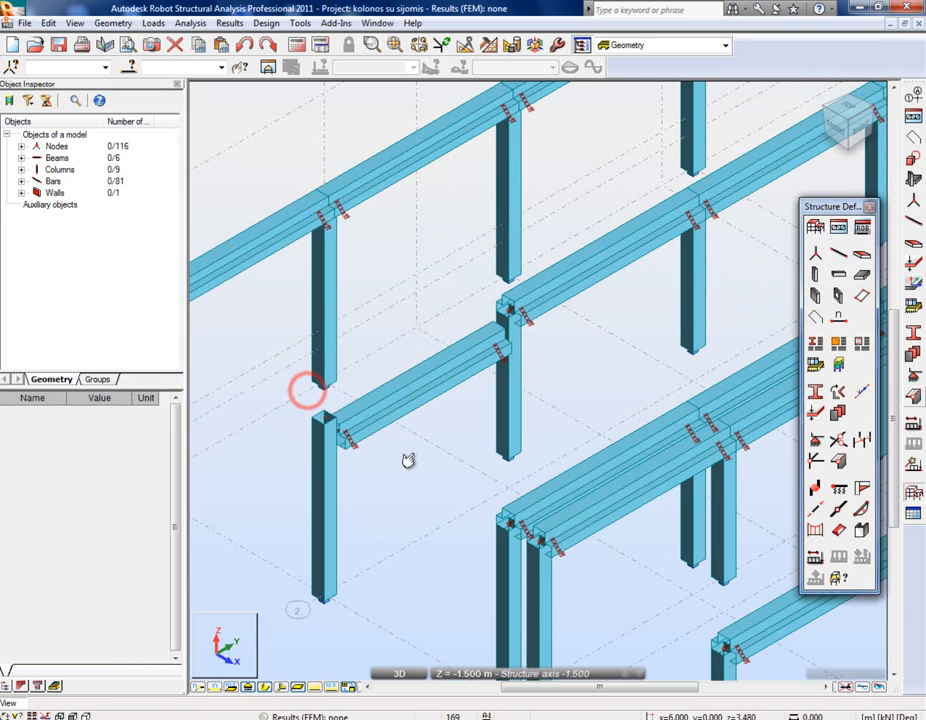
# - Isolate the first two beams on axis 2 with their columns and view them from the right side
pyautogui.click(840, 130)
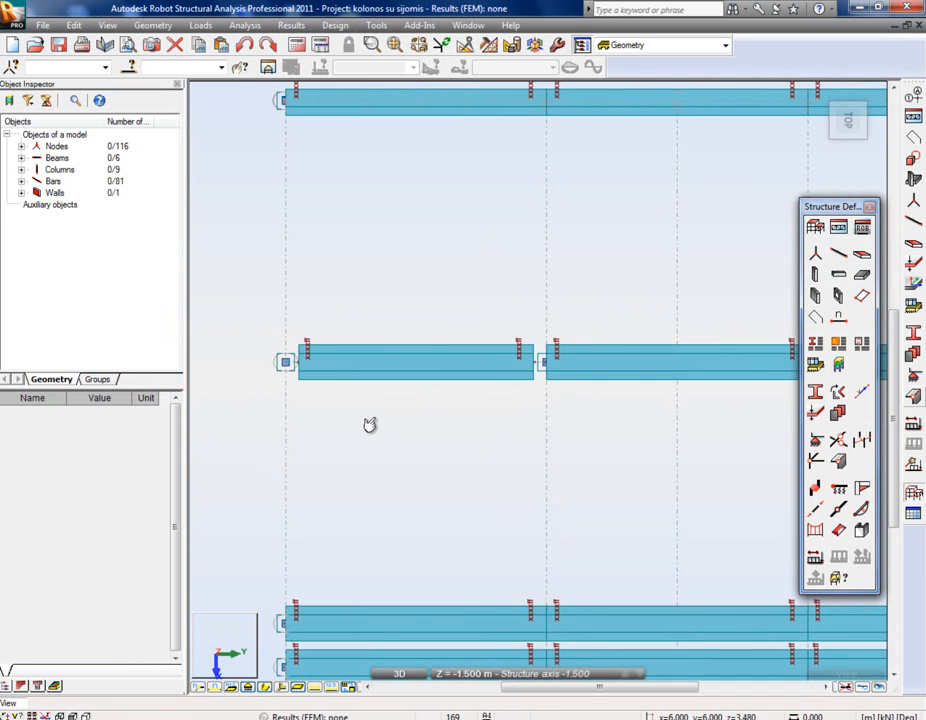
pyautogui.scroll(1, 376, 428)
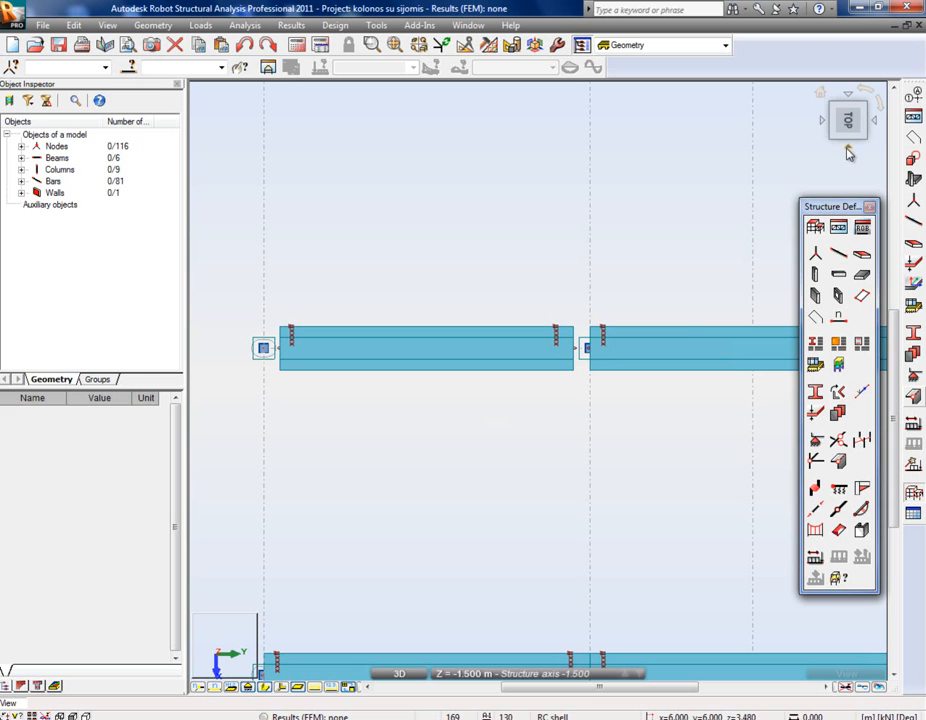
pyautogui.moveTo(709, 422); pyautogui.dragTo(223, 337)
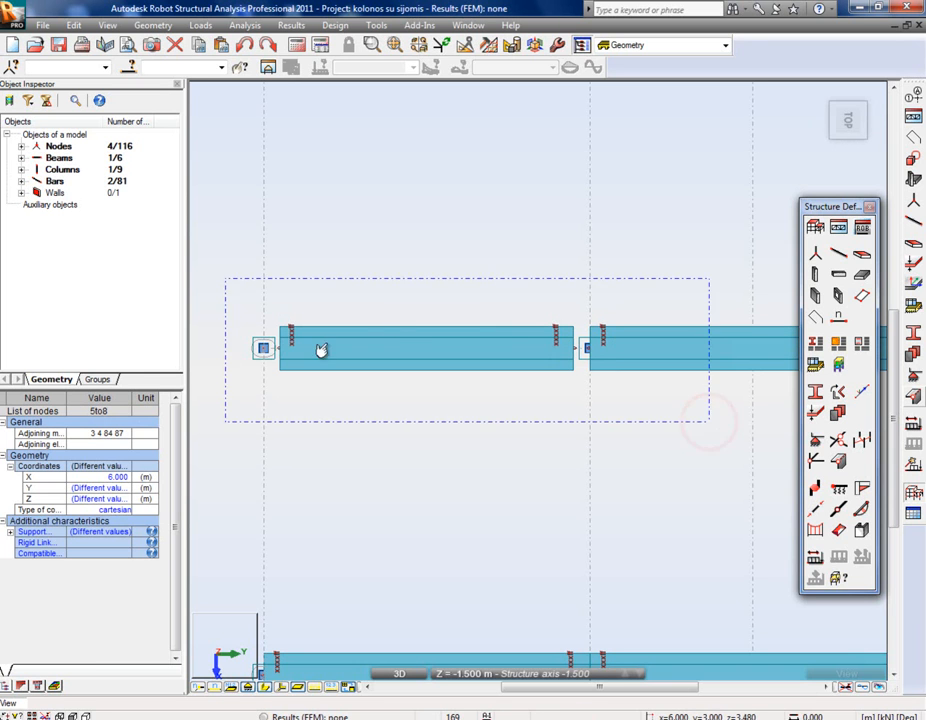
pyautogui.click(268, 67)
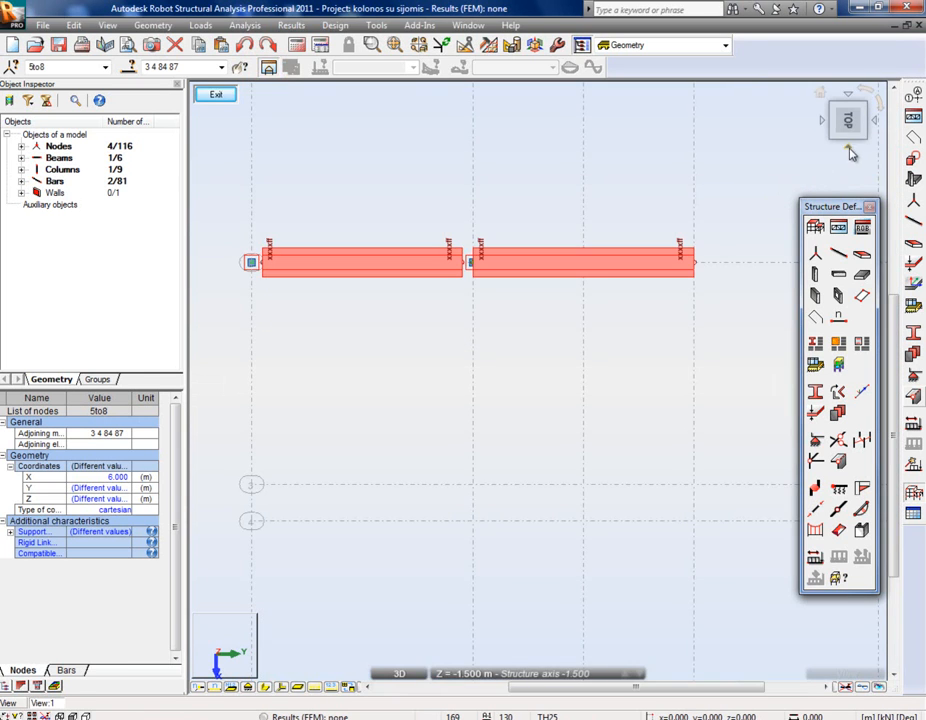
pyautogui.click(849, 155)
pyautogui.click(527, 426)
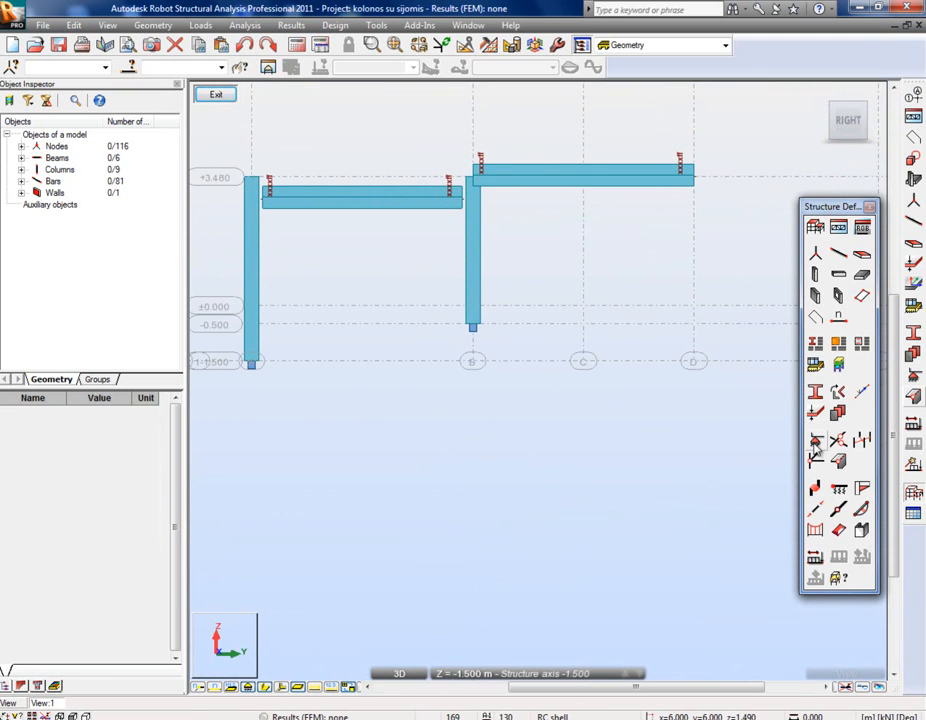
# - Set the "Rygeliai" offset's UZ to 10 cm at both beginning and end, save the change, and close its definition
pyautogui.click(815, 485)
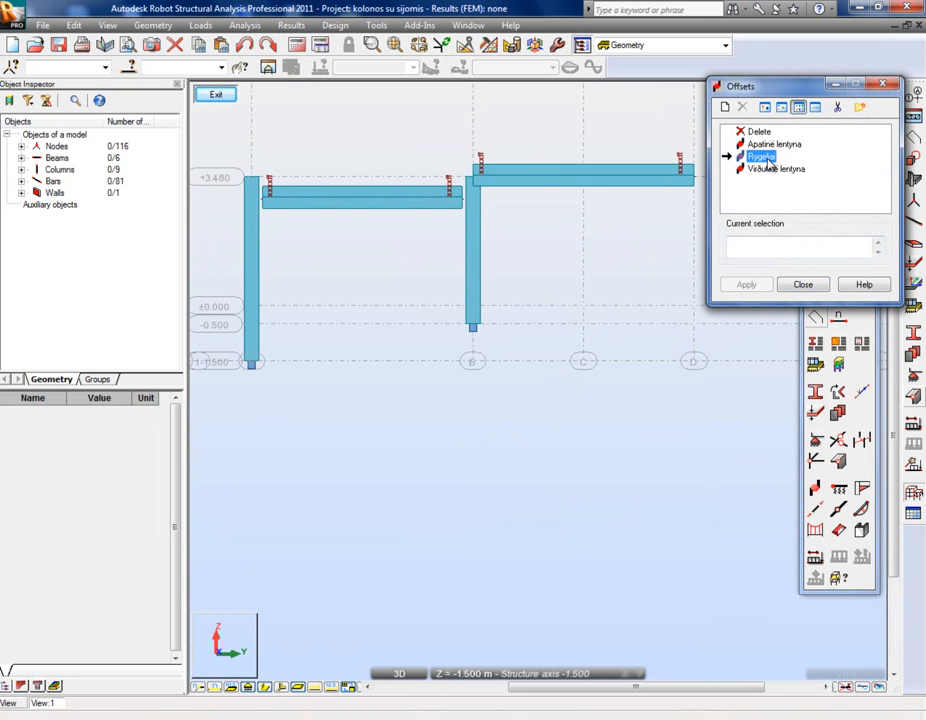
pyautogui.doubleClick(763, 158)
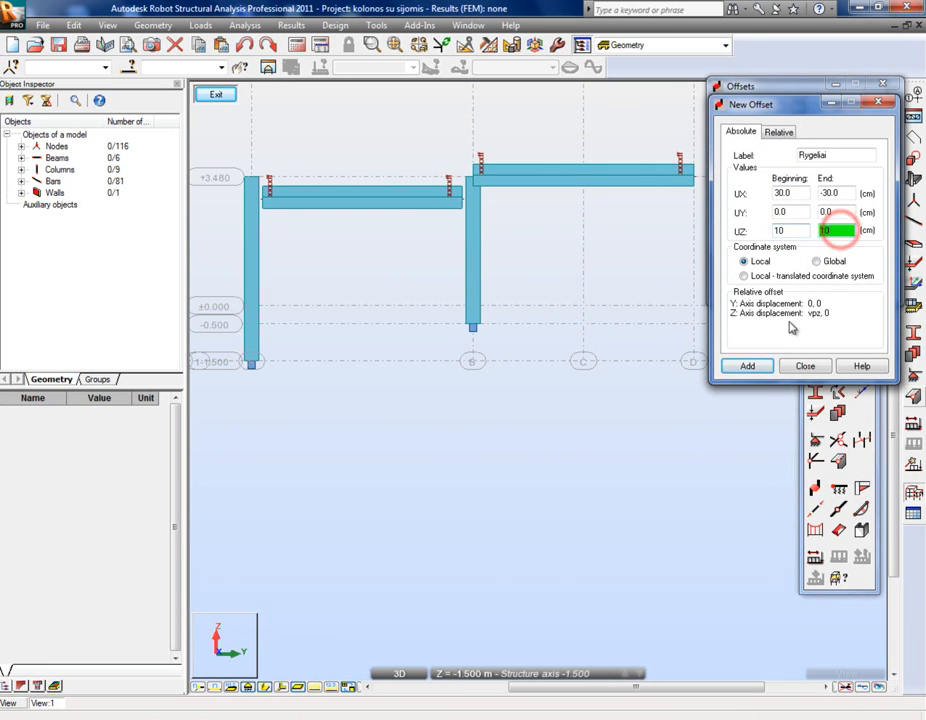
pyautogui.click(746, 365)
pyautogui.click(758, 268)
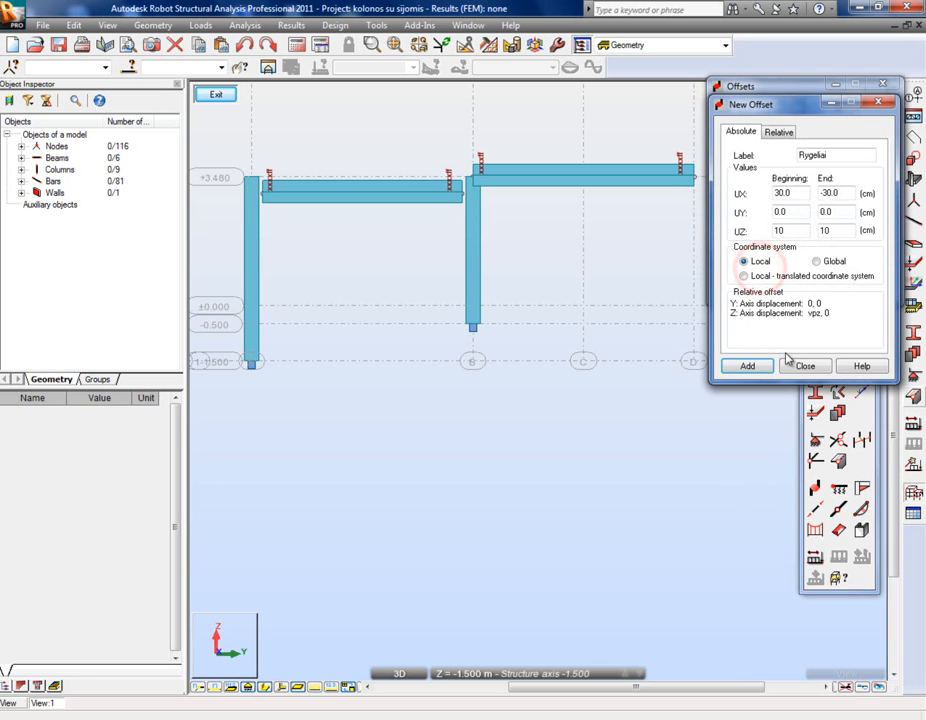
pyautogui.click(802, 364)
pyautogui.click(564, 430)
pyautogui.scroll(-1, 582, 409)
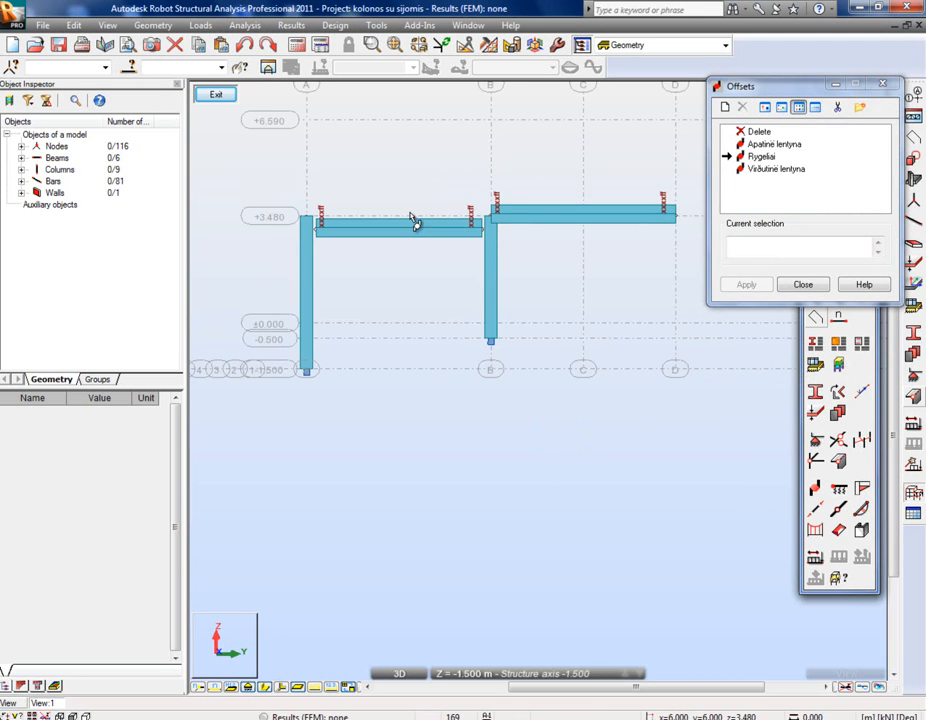
pyautogui.scroll(1, 420, 217)
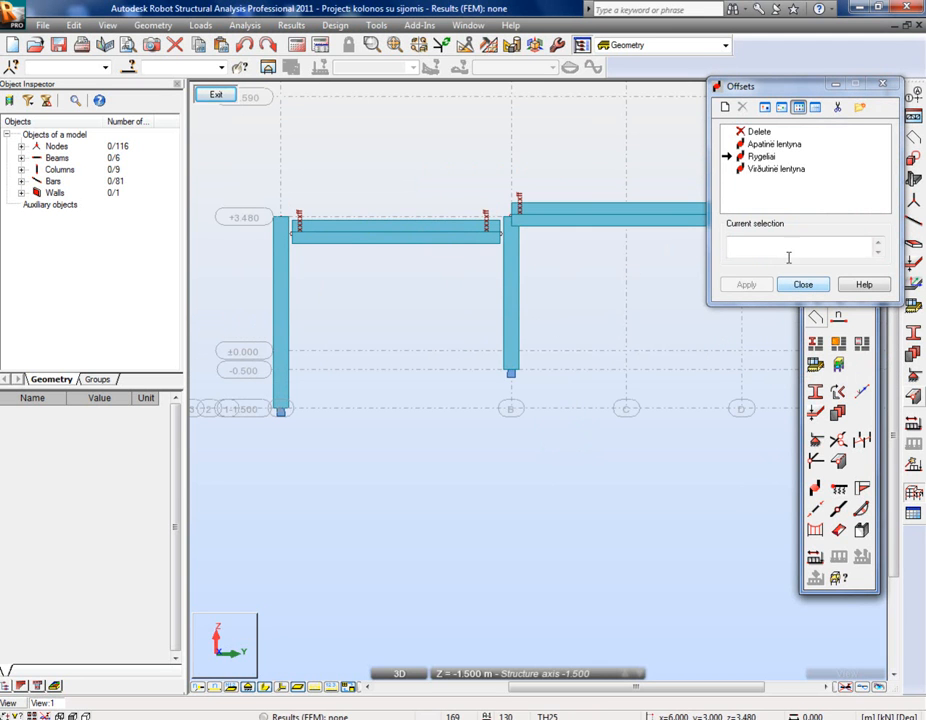
# - Select all bars that have the section RL 40x40x40 for the offset assignment
pyautogui.click(845, 245)
pyautogui.click(130, 67)
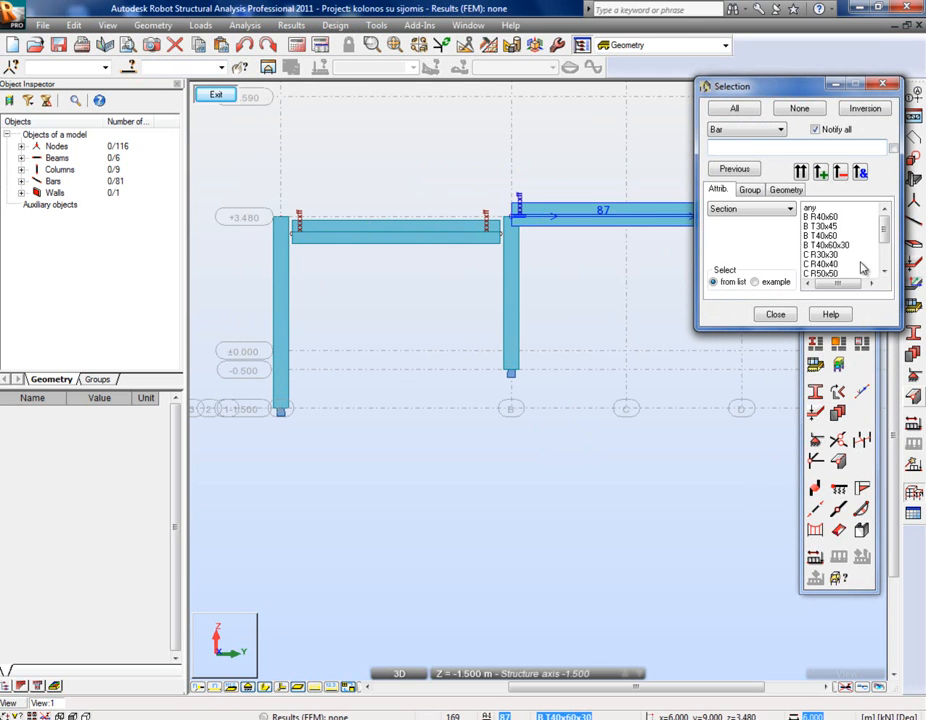
pyautogui.moveTo(885, 233); pyautogui.dragTo(884, 246)
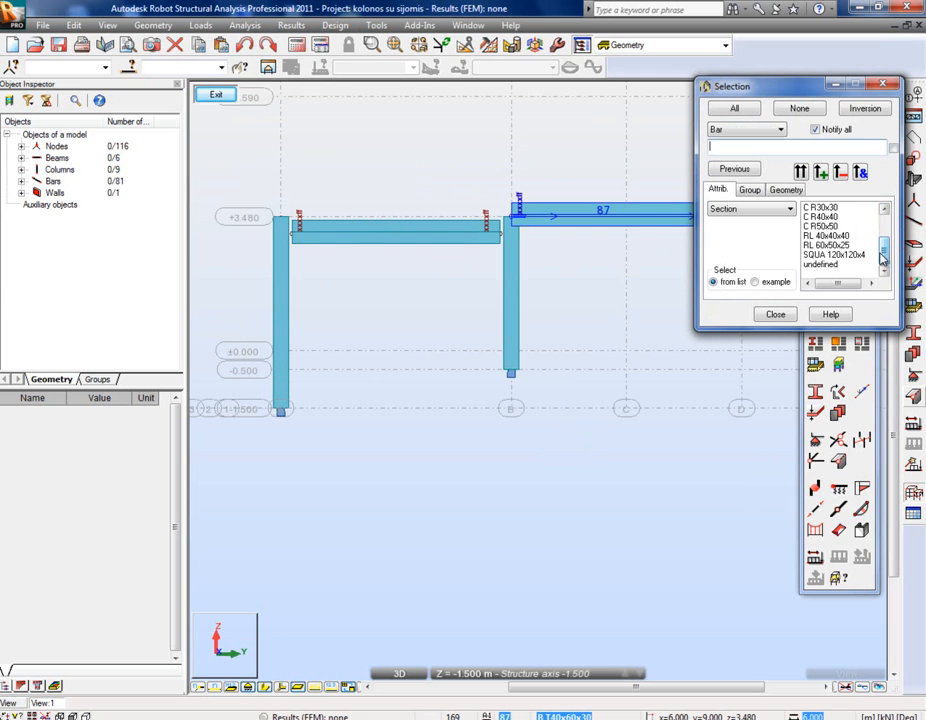
pyautogui.click(826, 235)
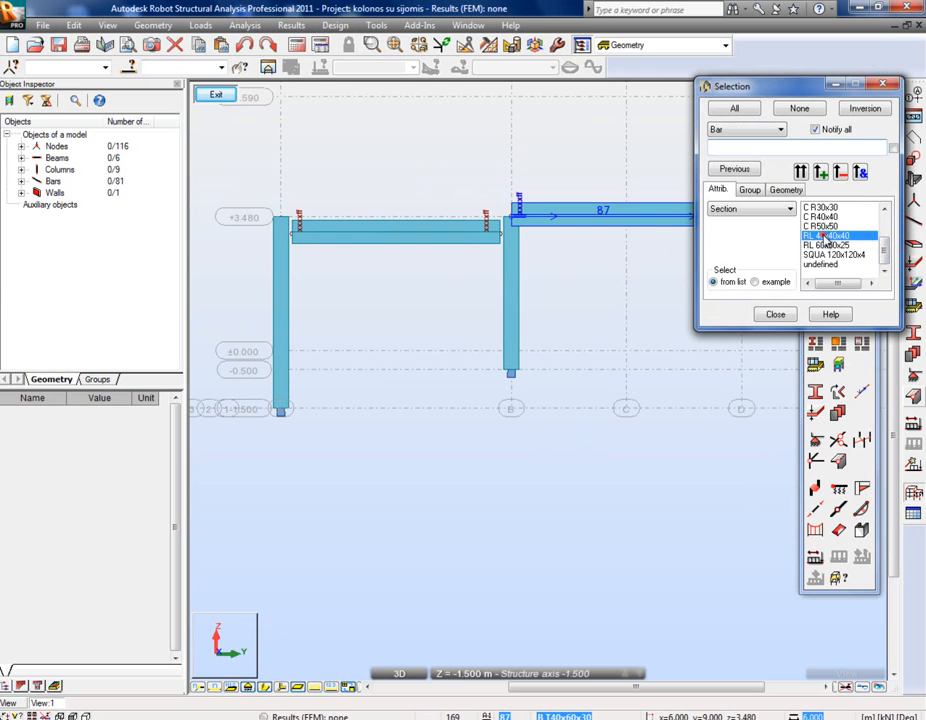
pyautogui.click(801, 172)
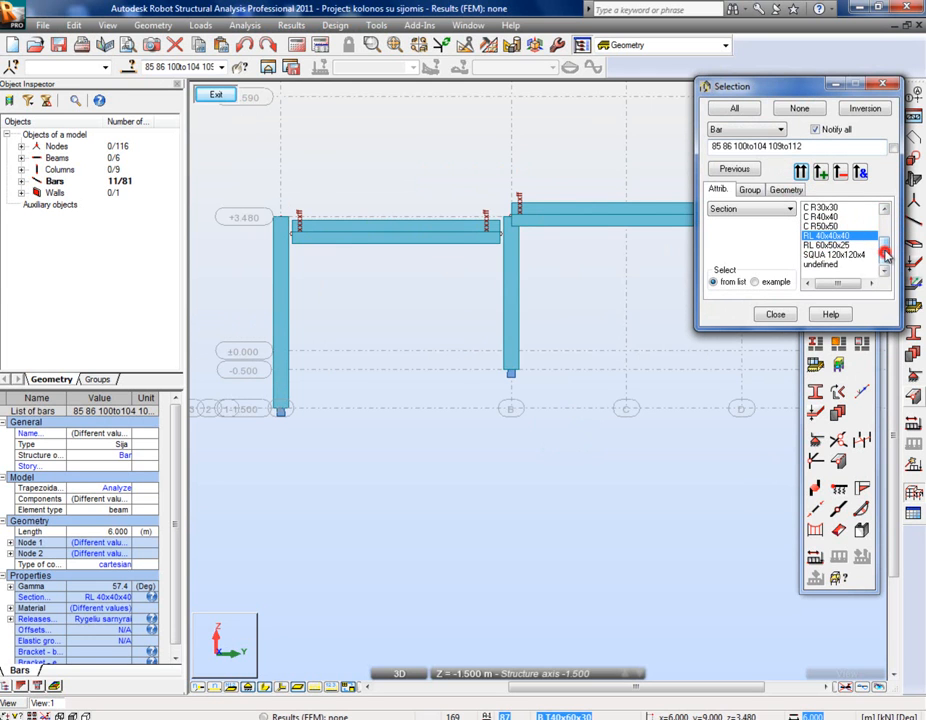
# - Add all bars with section B T40x60x30 to the selection, and exit the isolated view
pyautogui.click(885, 243)
pyautogui.moveTo(885, 243); pyautogui.dragTo(885, 241)
pyautogui.click(838, 226)
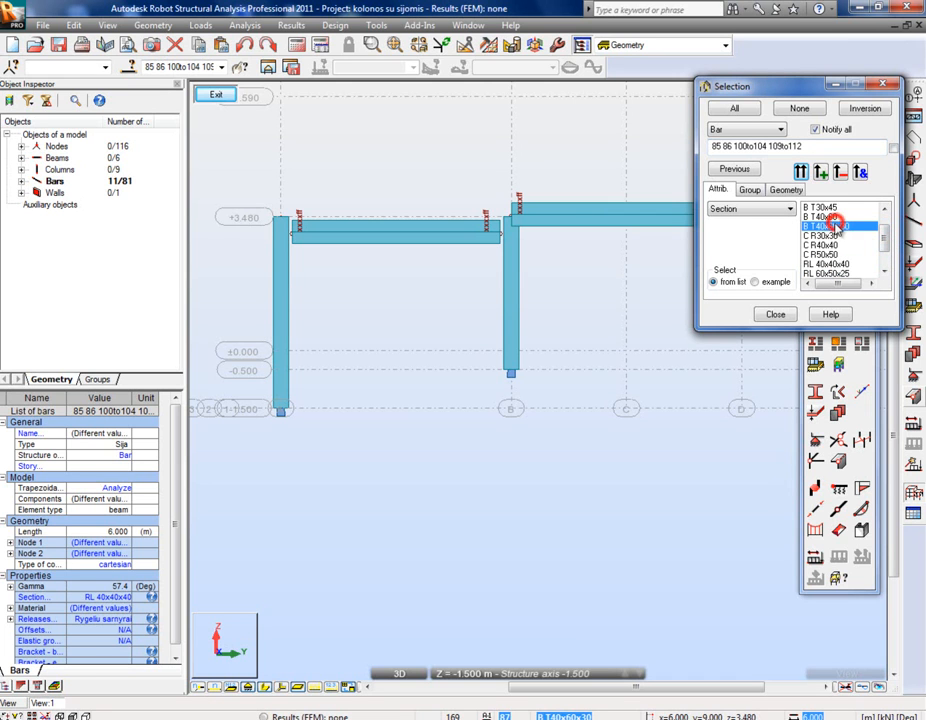
pyautogui.click(820, 172)
pyautogui.click(776, 316)
pyautogui.click(215, 94)
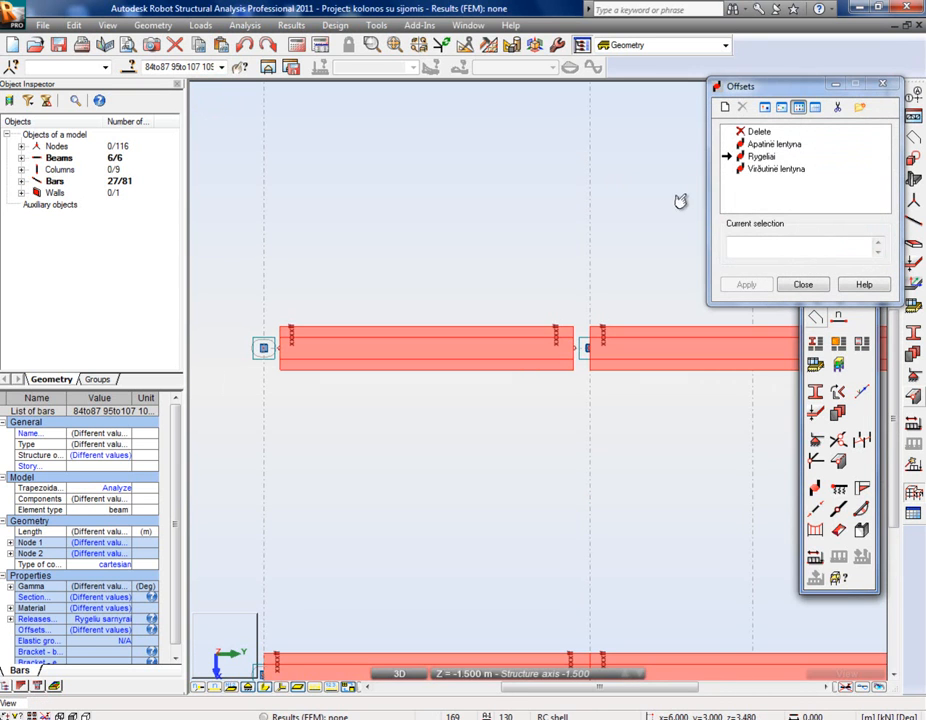
# - Apply the "Rygeliai" offset to the selected bars 84to87 95to107 109to124 and close the Offsets dialog
pyautogui.moveTo(788, 86); pyautogui.dragTo(610, 102)
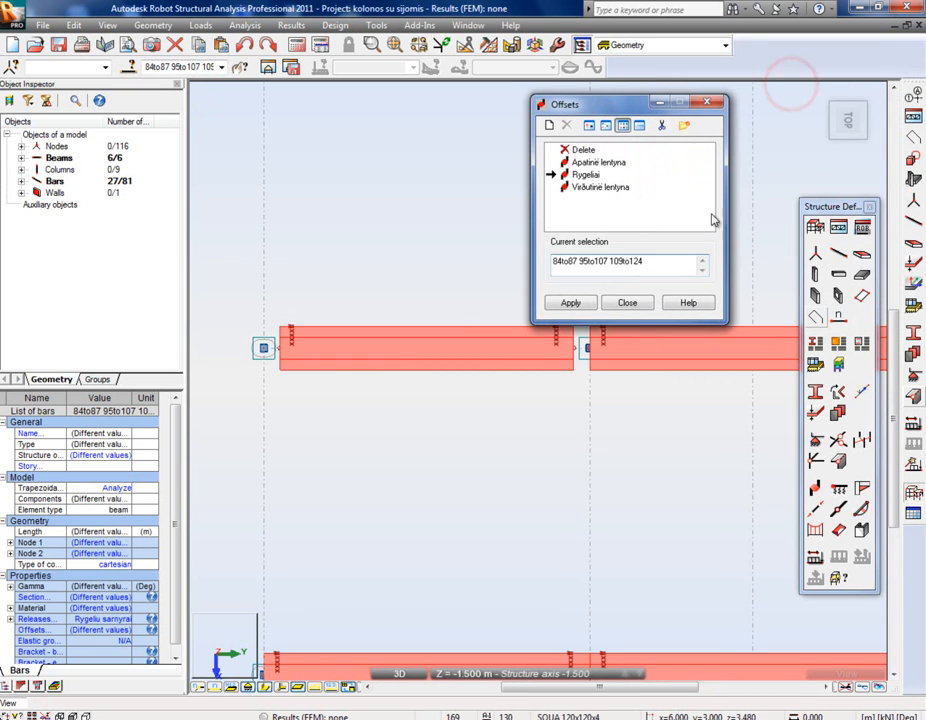
pyautogui.click(660, 263)
pyautogui.click(838, 134)
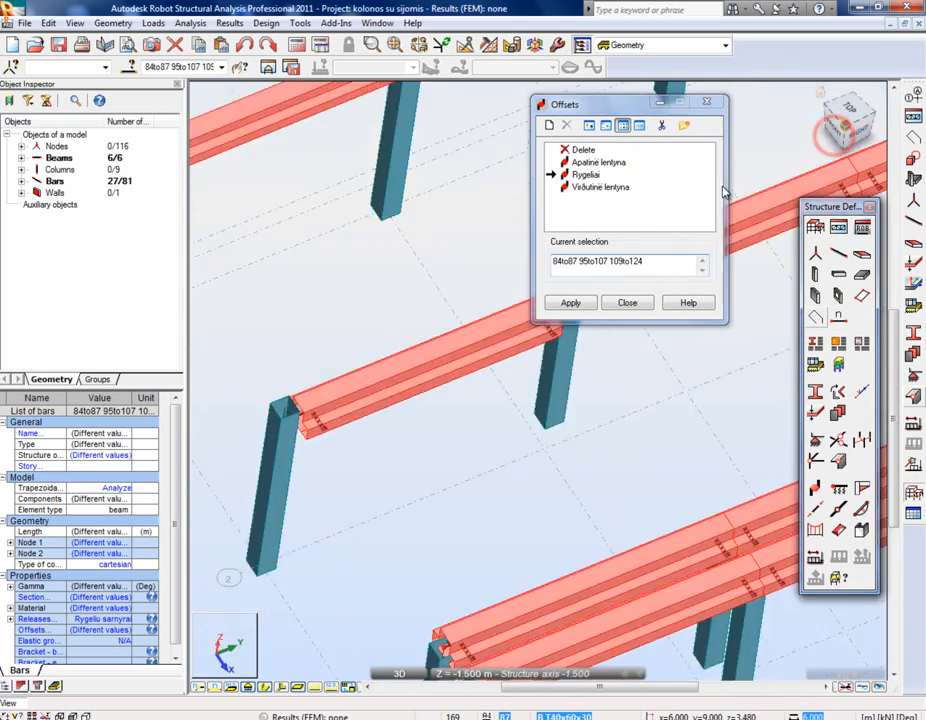
pyautogui.scroll(-3, 424, 310)
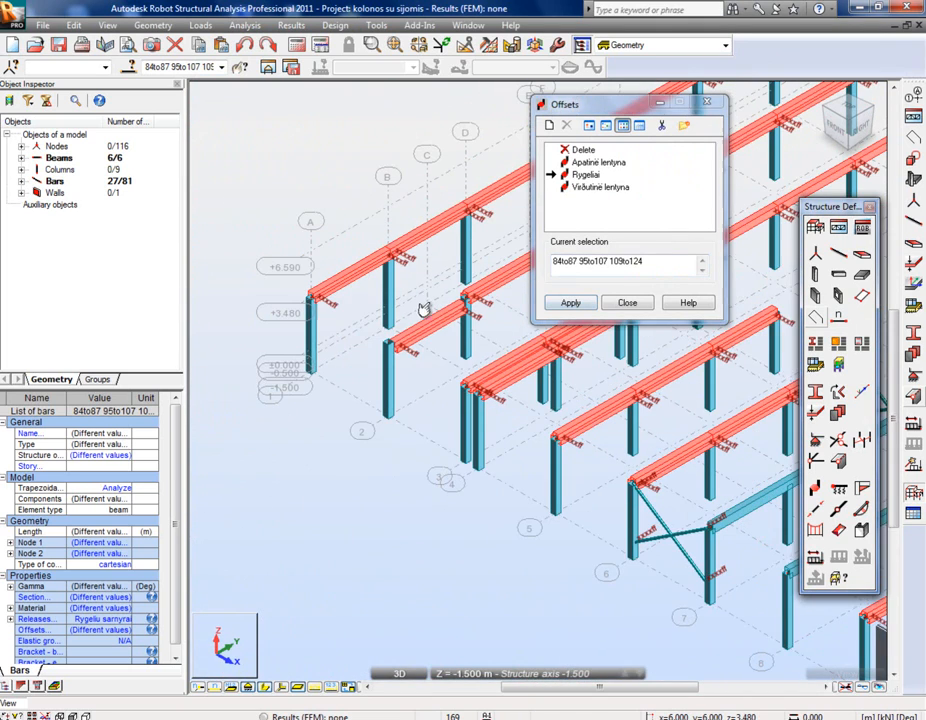
pyautogui.click(570, 302)
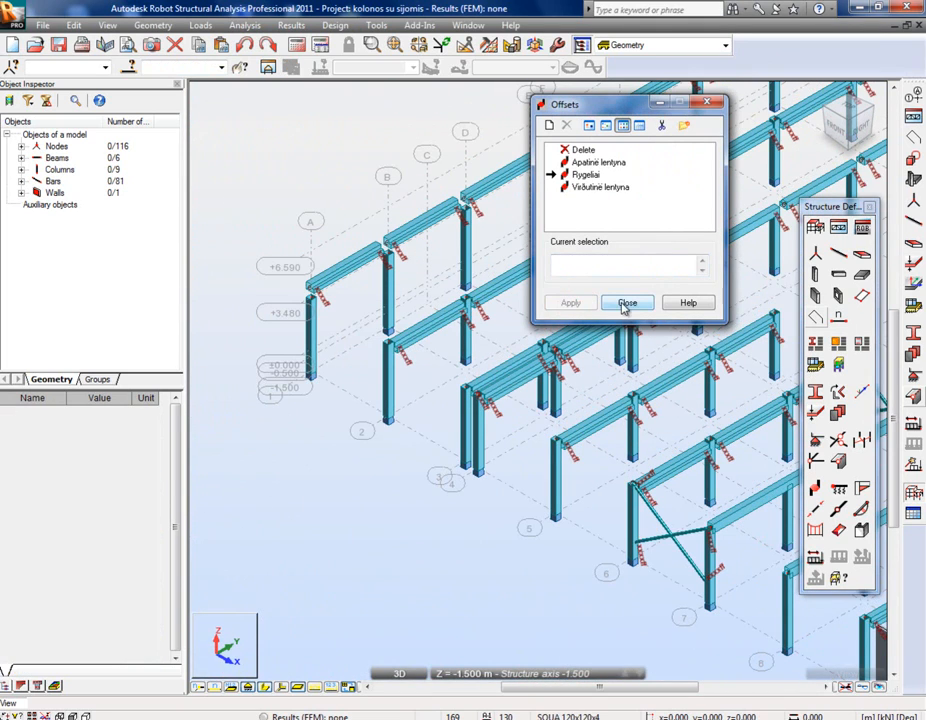
pyautogui.click(626, 303)
# - Examine the beam-to-column connections on axis 2 up close and the whole frame in the 3D view
pyautogui.scroll(3, 500, 298)
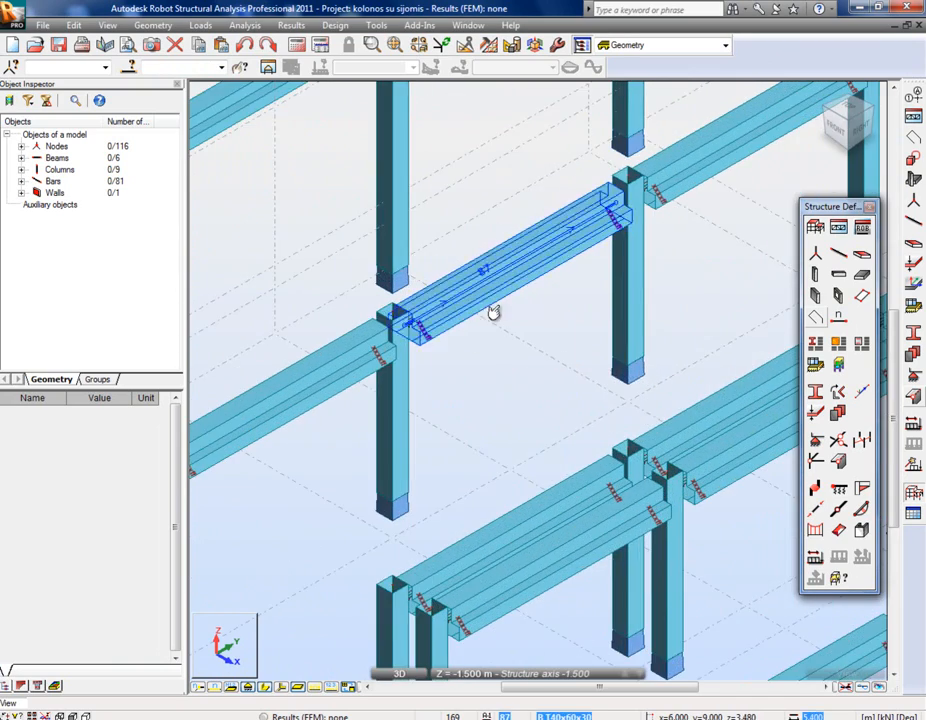
pyautogui.scroll(-5, 393, 310)
pyautogui.scroll(-1, 379, 275)
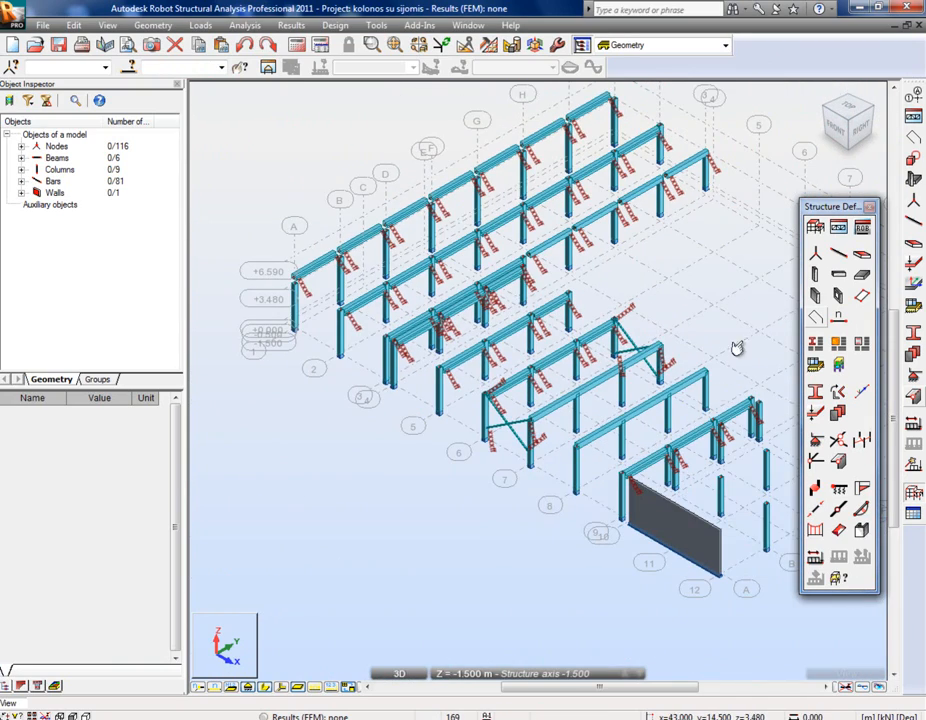
pyautogui.scroll(-2, 556, 343)
pyautogui.scroll(2, 568, 269)
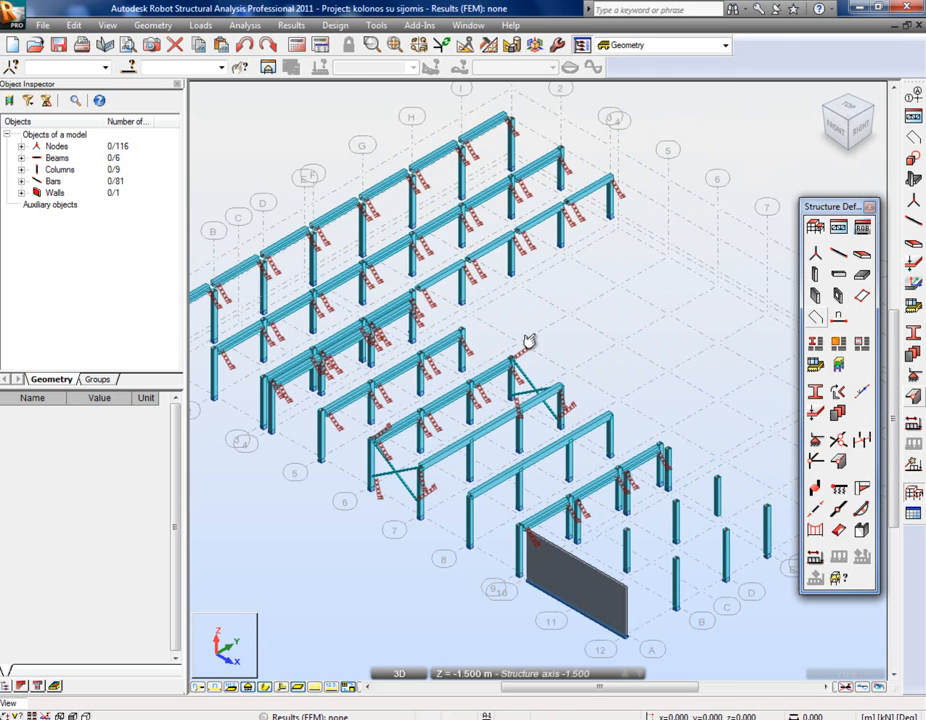
pyautogui.scroll(-1, 604, 345)
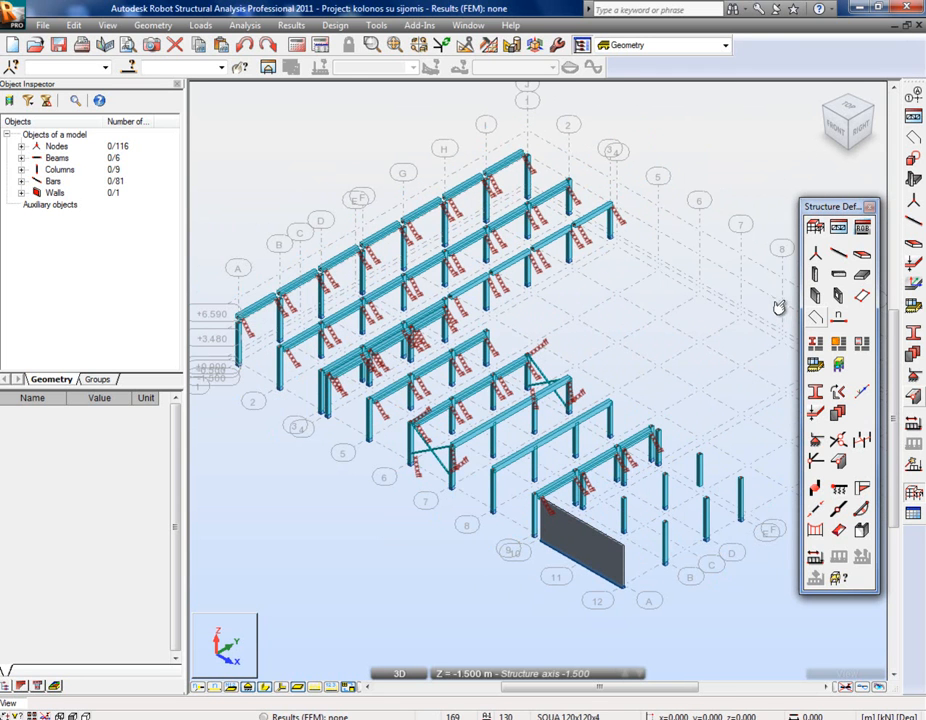